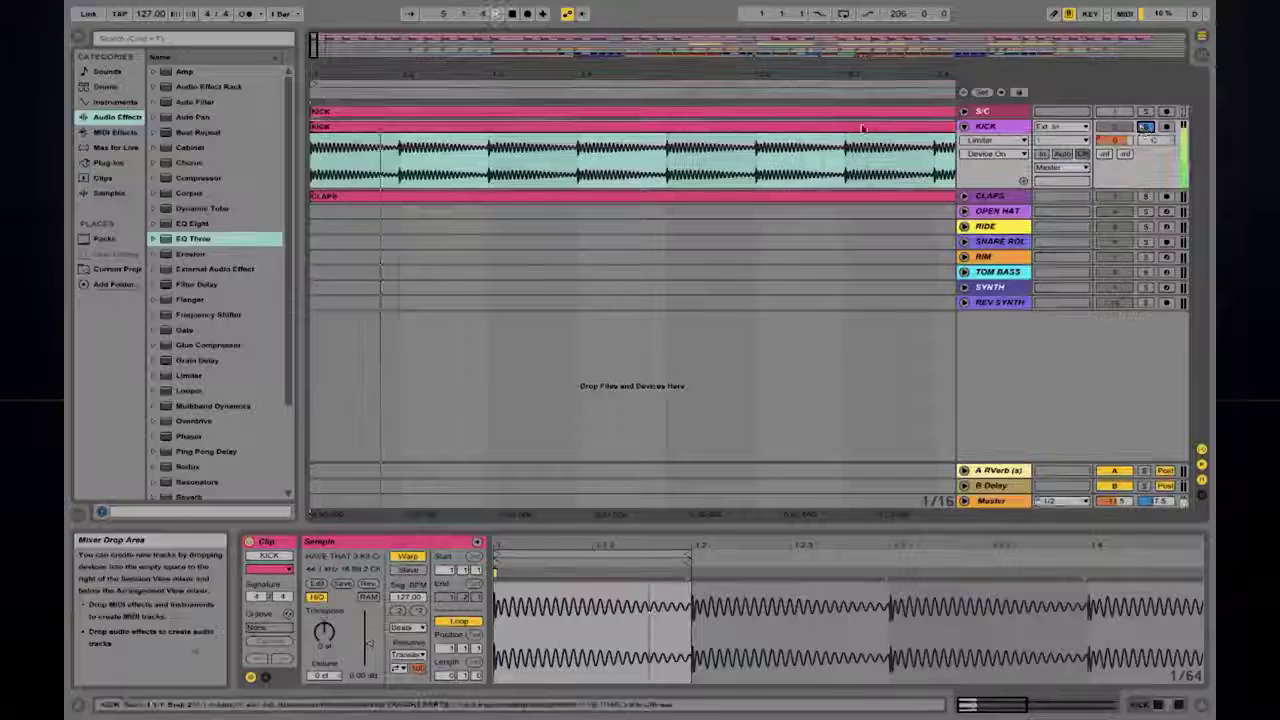
# Inspect the H-Comp compressor on the KICK track and compare the sound with it bypassed and active.
pyautogui.moveTo(484, 522); pyautogui.dragTo(484, 513)
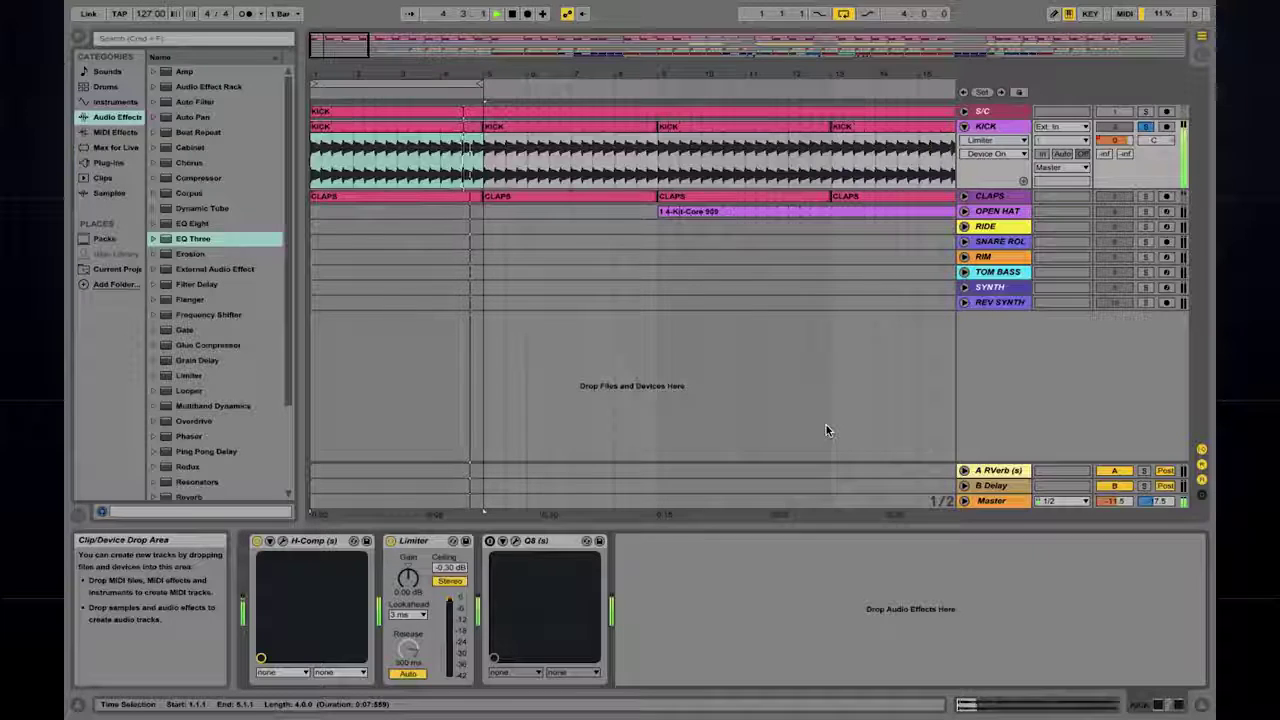
pyautogui.click(284, 542)
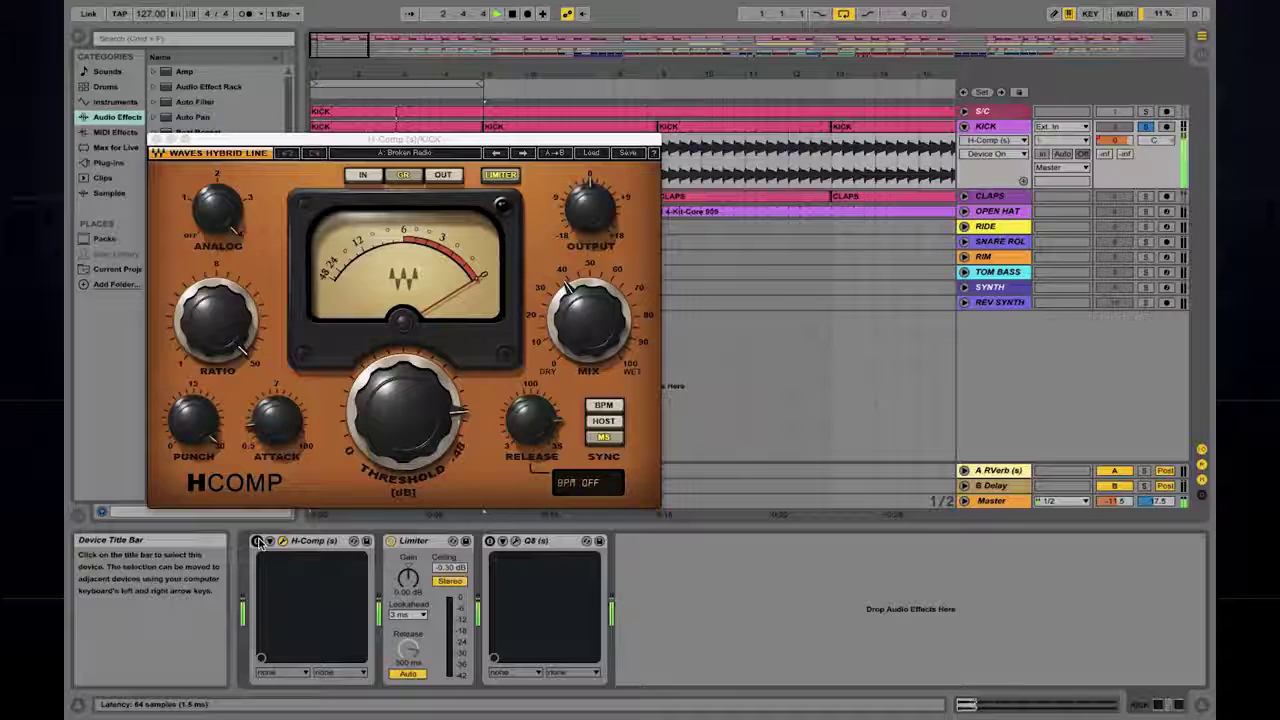
pyautogui.click(257, 541)
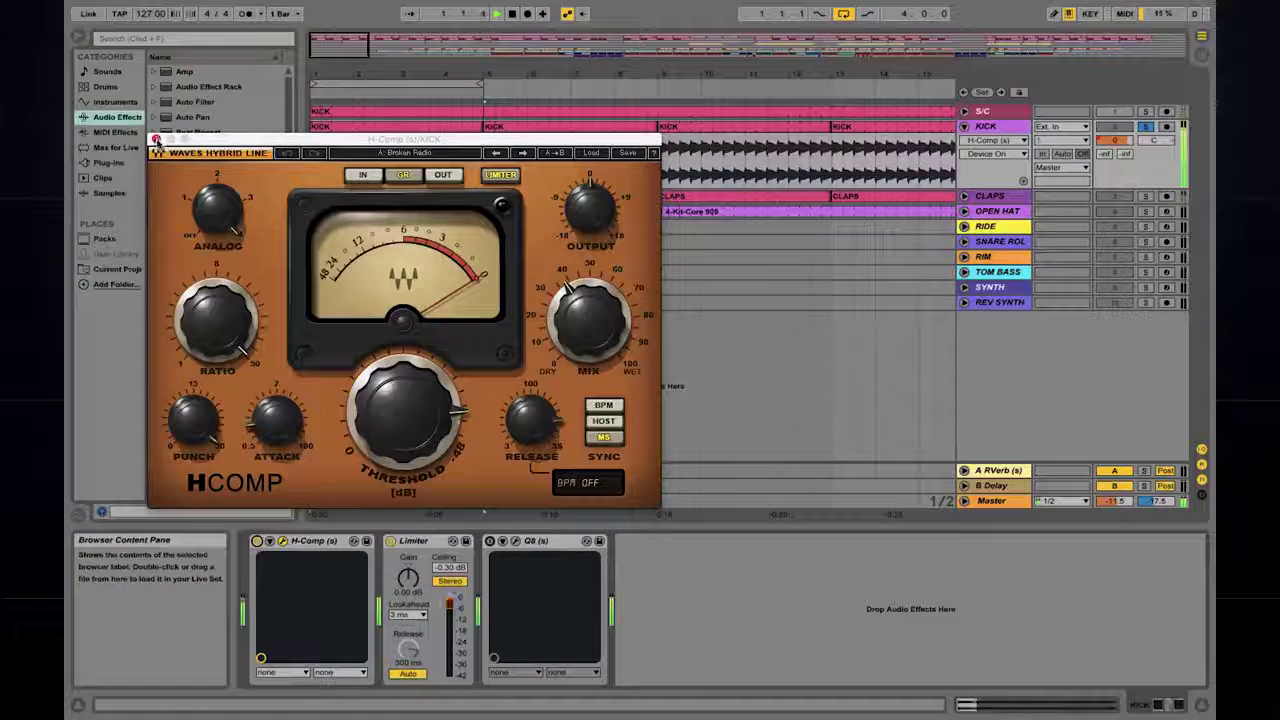
pyautogui.click(156, 139)
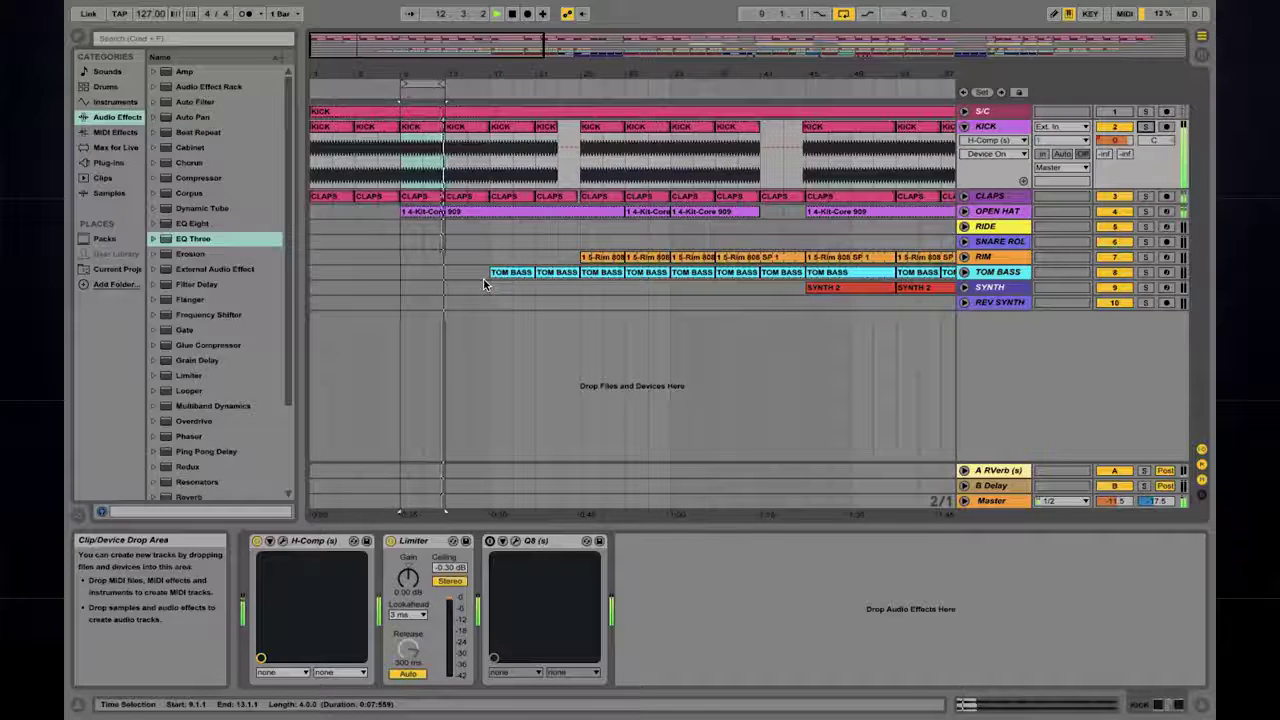
# Solo the CLAPS track and inspect its SuperTap delay, comparing the sound with the effect bypassed and active.
pyautogui.click(416, 196)
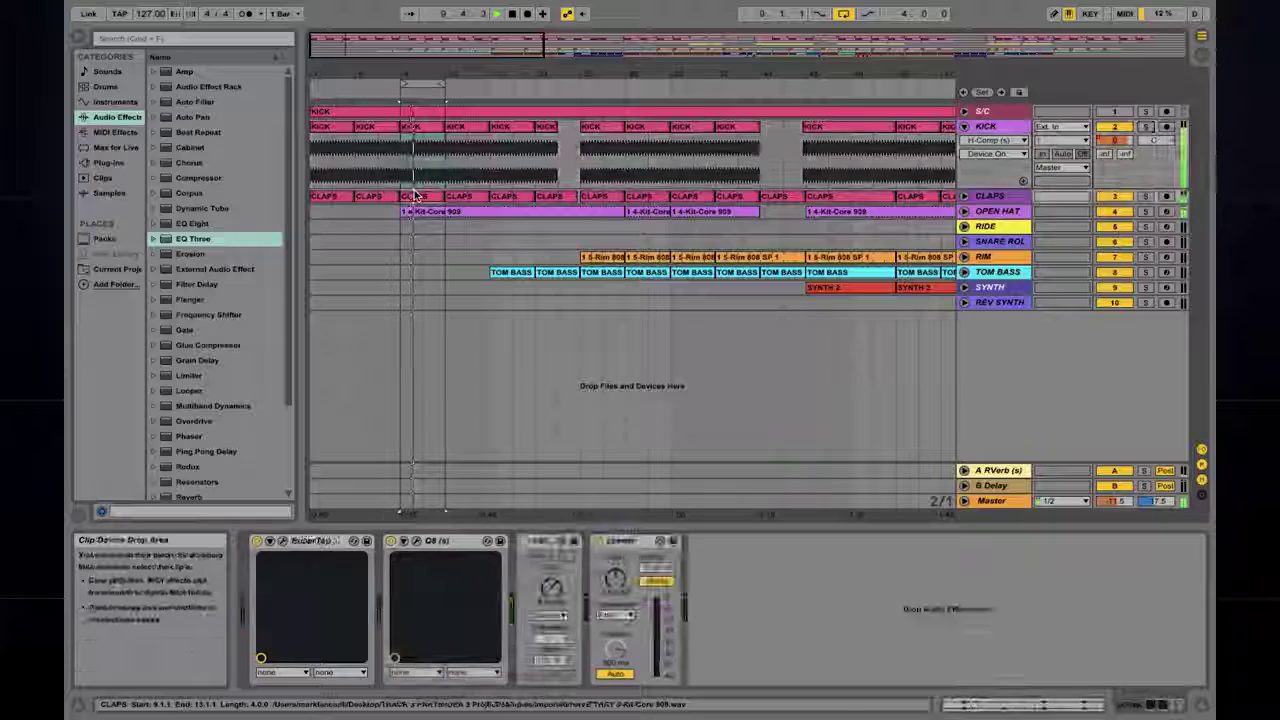
pyautogui.click(282, 540)
pyautogui.moveTo(997, 175); pyautogui.dragTo(682, 202)
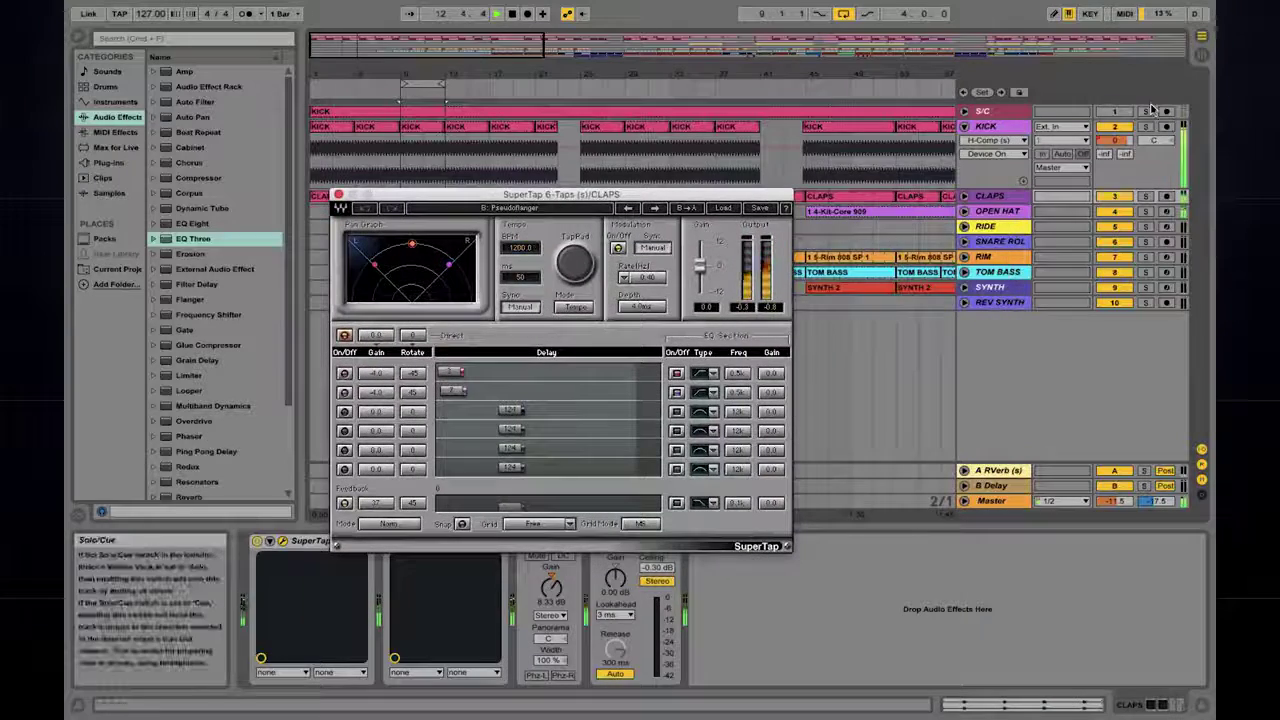
pyautogui.click(1145, 196)
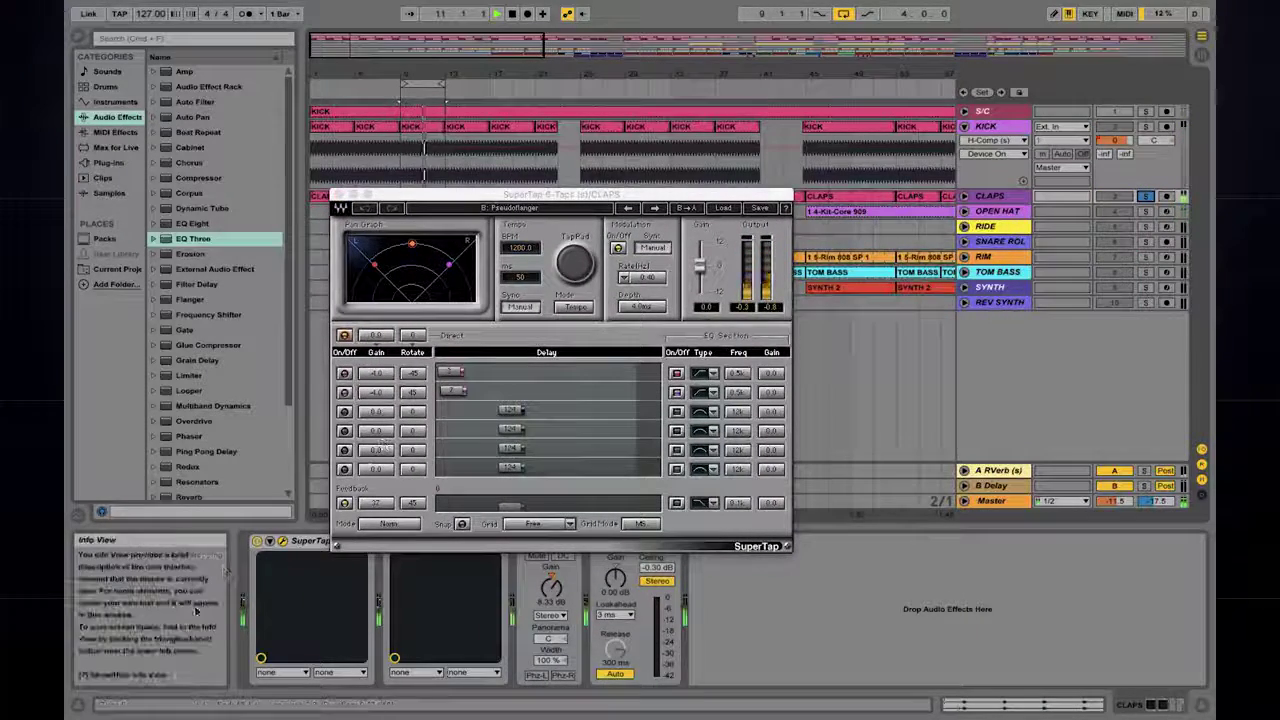
pyautogui.click(257, 542)
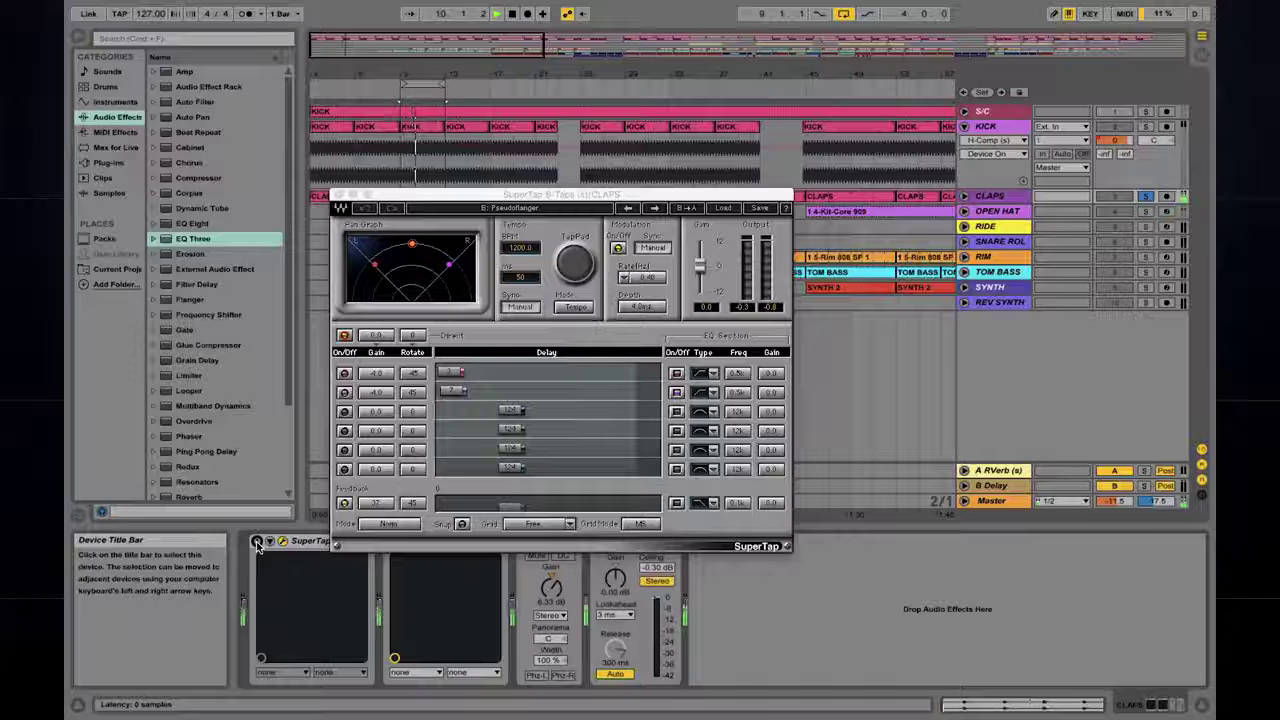
pyautogui.click(257, 541)
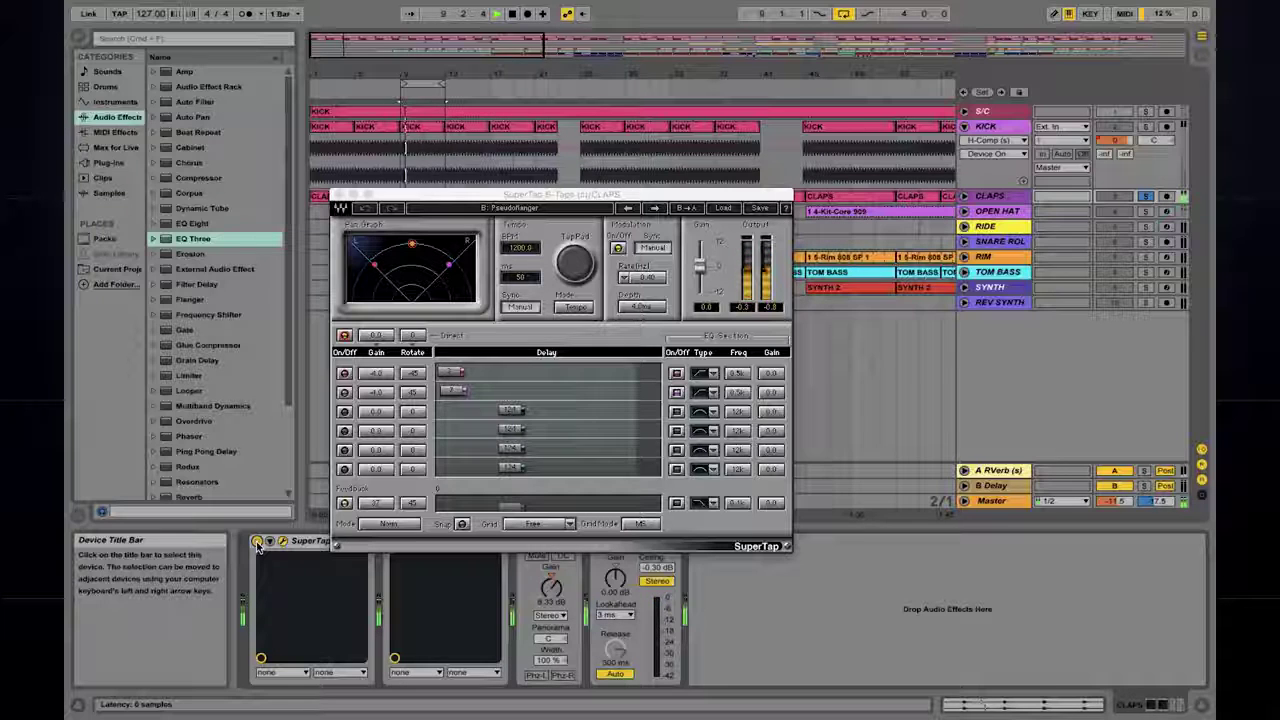
pyautogui.click(282, 540)
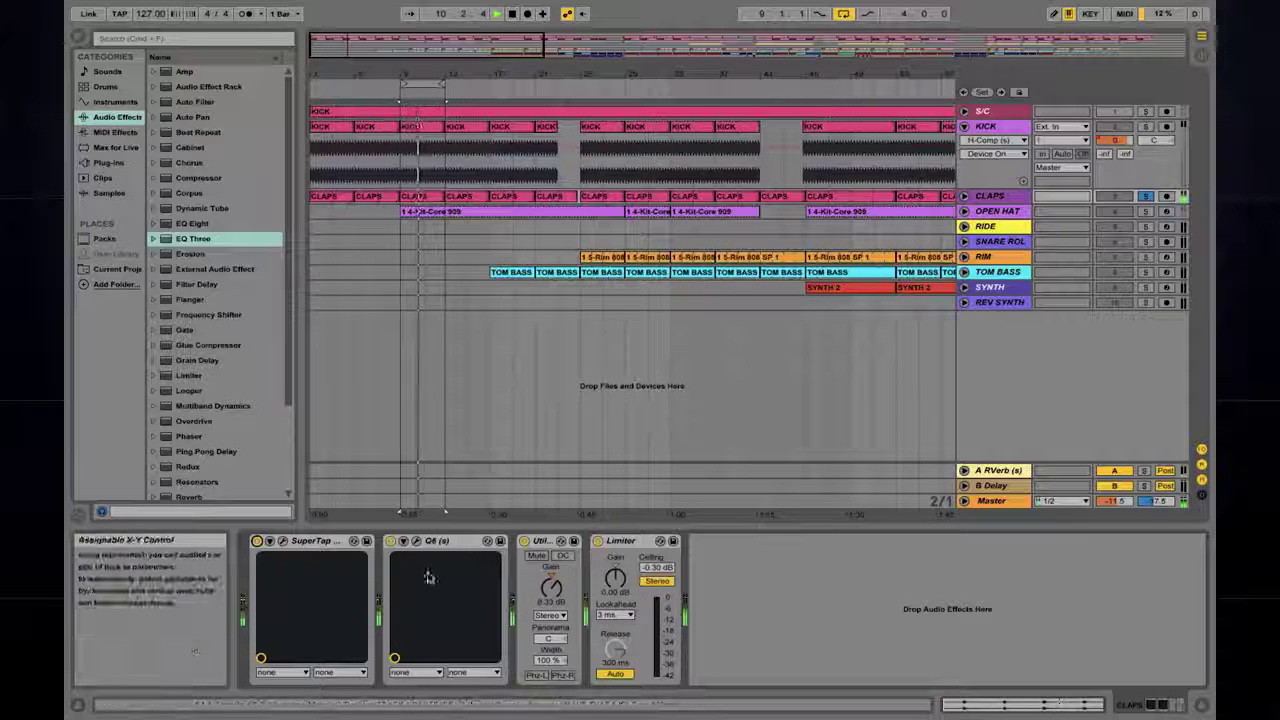
# Inspect the Q6 equalizer curve on the CLAPS track during looped playback, restarting the playback once.
pyautogui.click(416, 541)
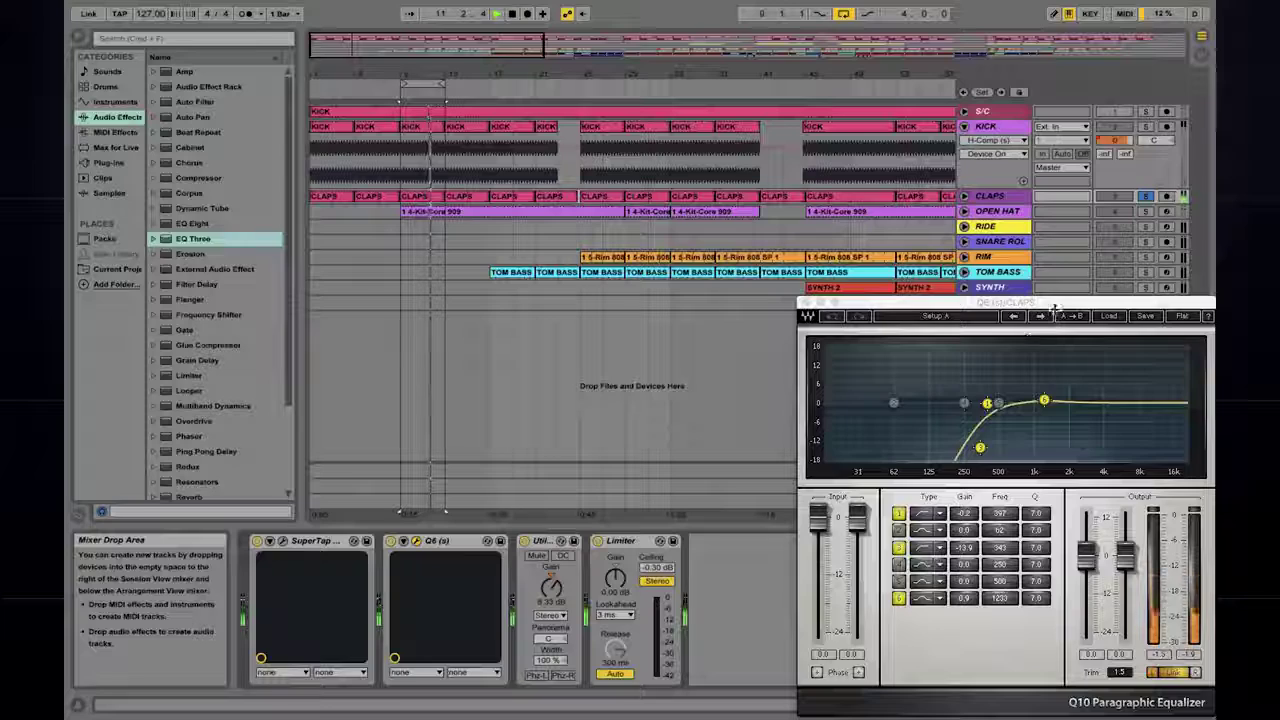
pyautogui.moveTo(1051, 308); pyautogui.dragTo(970, 285)
pyautogui.press('space')
pyautogui.press('space')
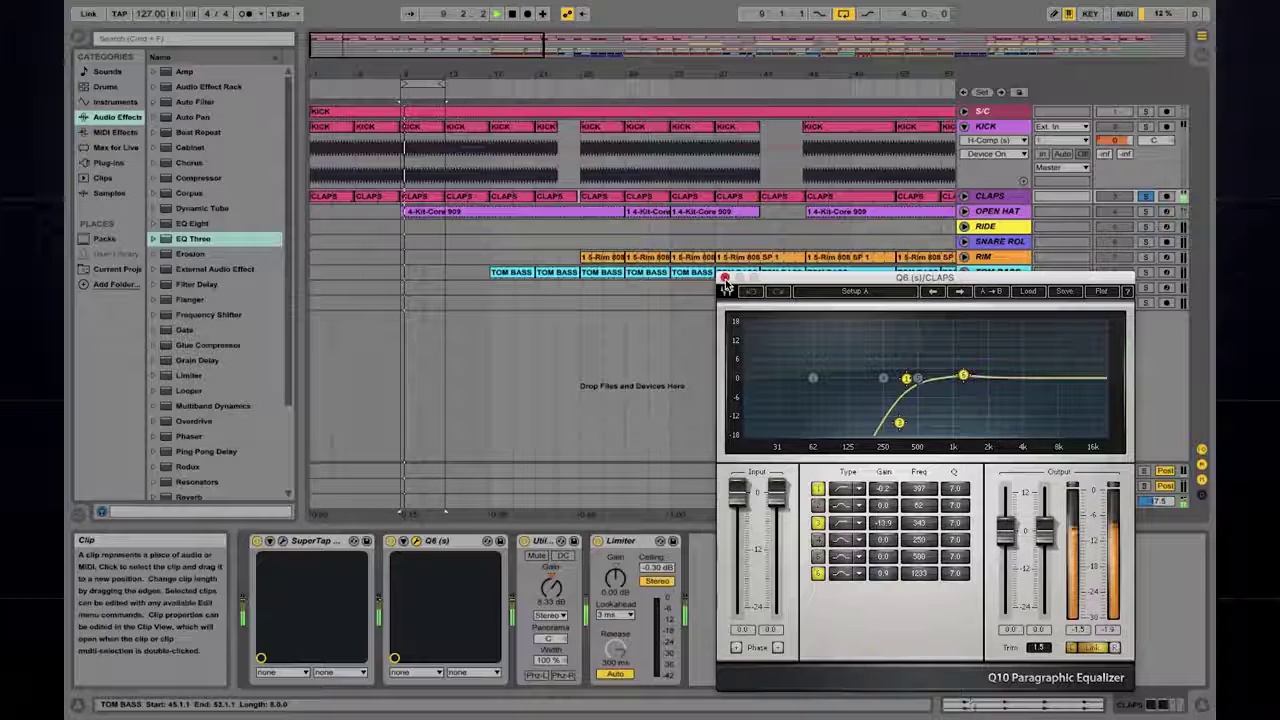
pyautogui.click(725, 280)
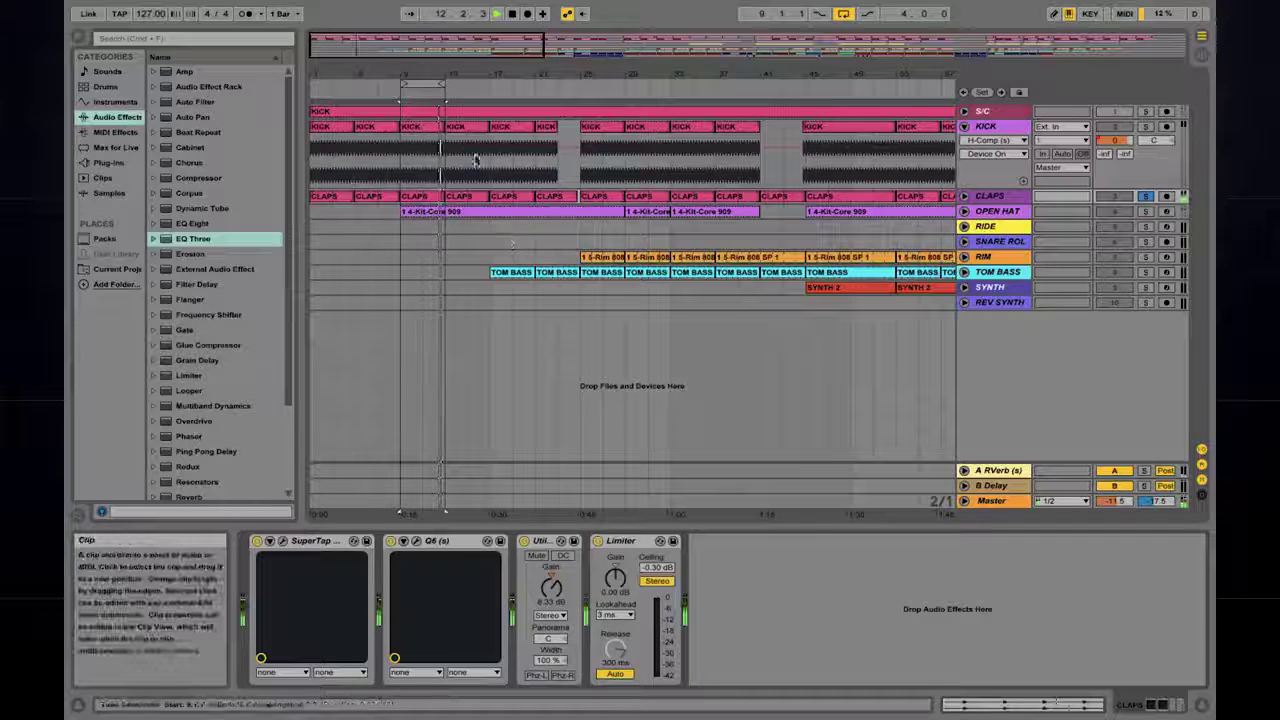
# Move the four-bar loop to start at bar 17 and unsolo the CLAPS track.
pyautogui.moveTo(431, 88); pyautogui.dragTo(498, 92)
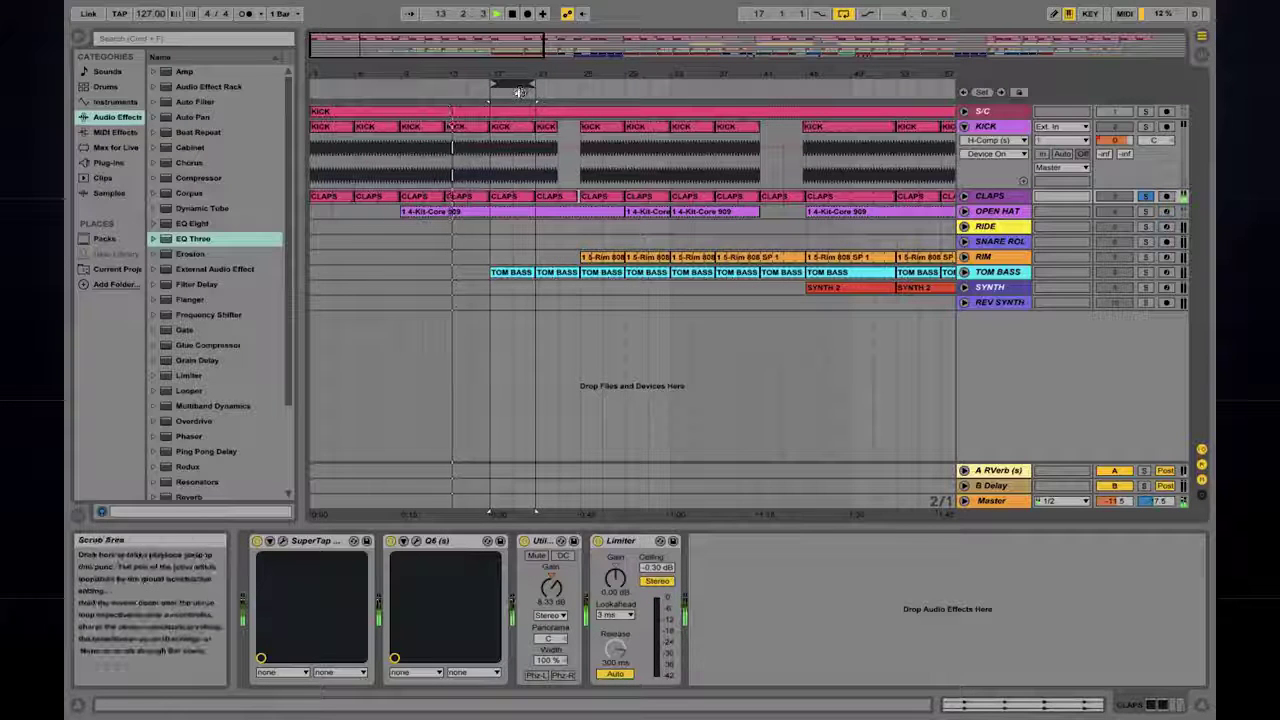
pyautogui.click(1145, 196)
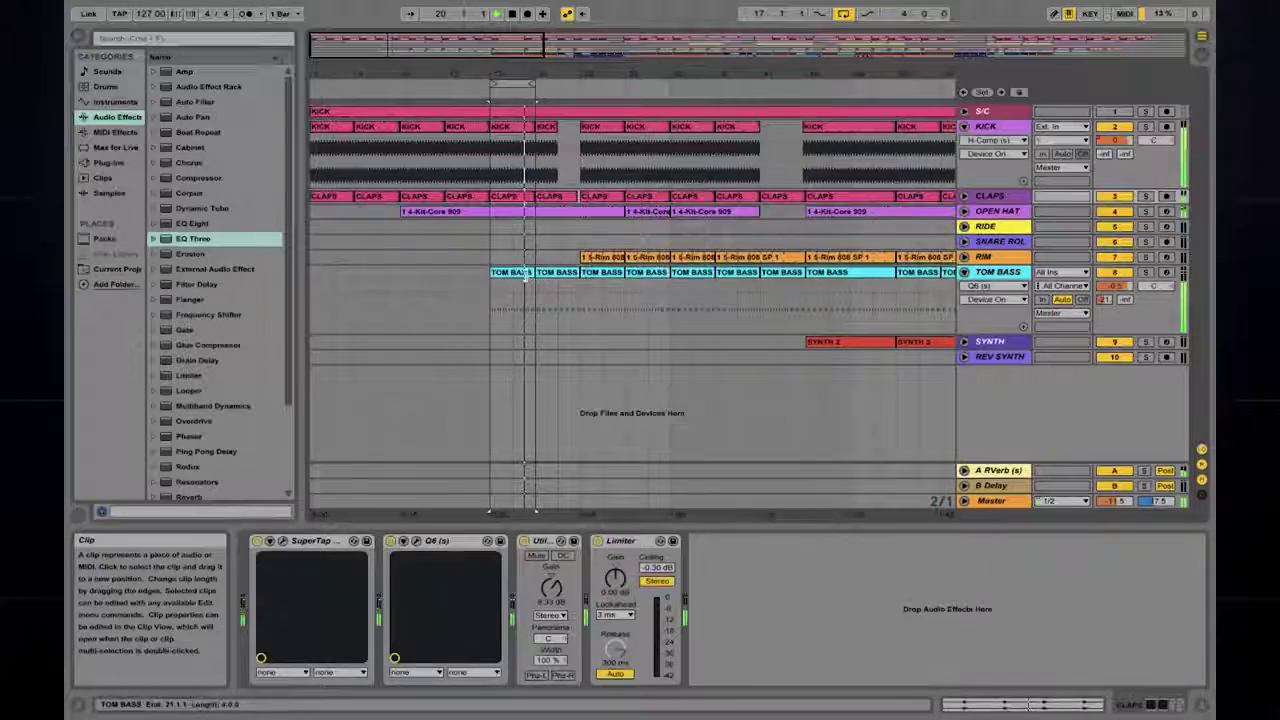
# Examine the notes of the TOM BASS clip at bar 17 in an enlarged MIDI editor, and view the track's sidechain Compressor.
pyautogui.click(512, 300)
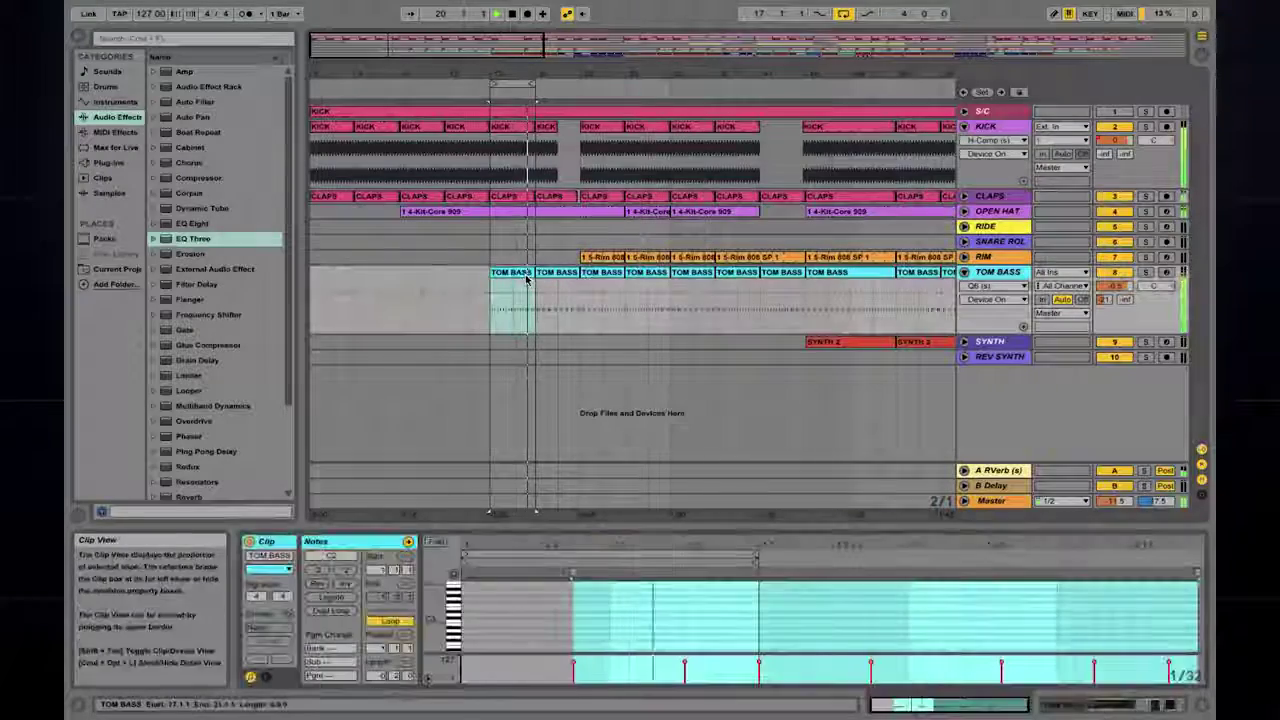
pyautogui.moveTo(606, 527); pyautogui.dragTo(594, 288)
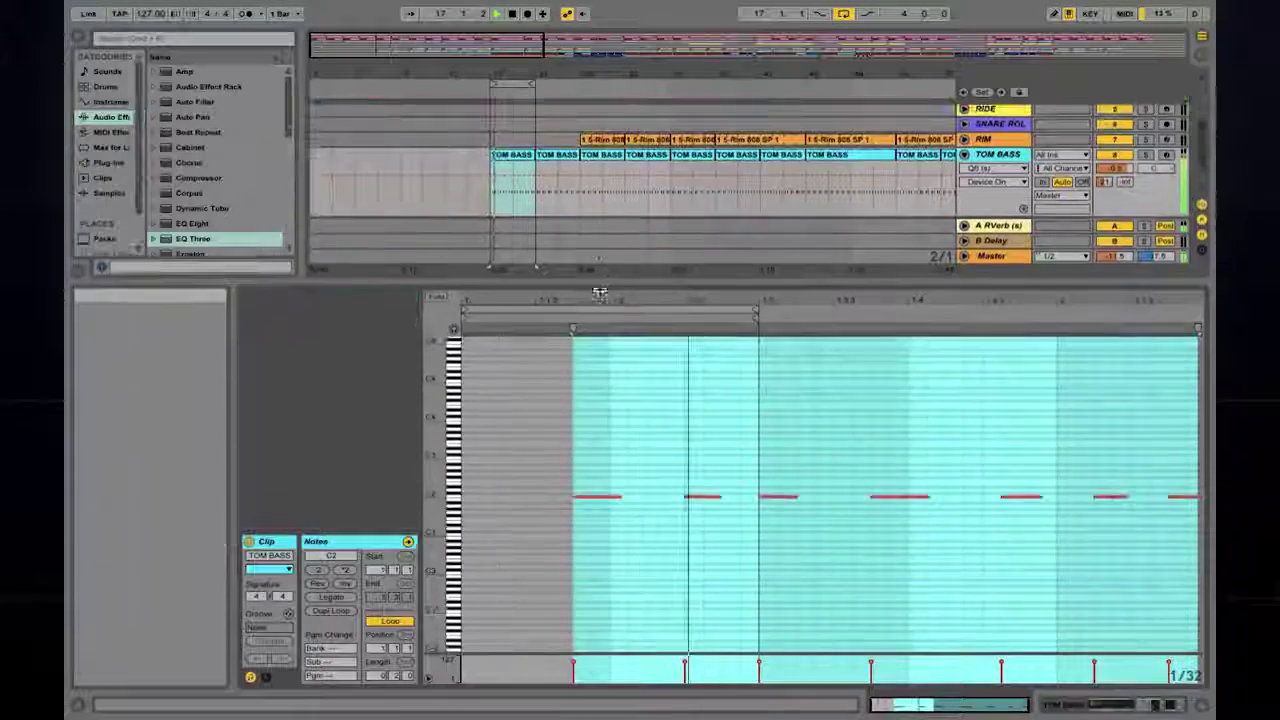
pyautogui.click(583, 499)
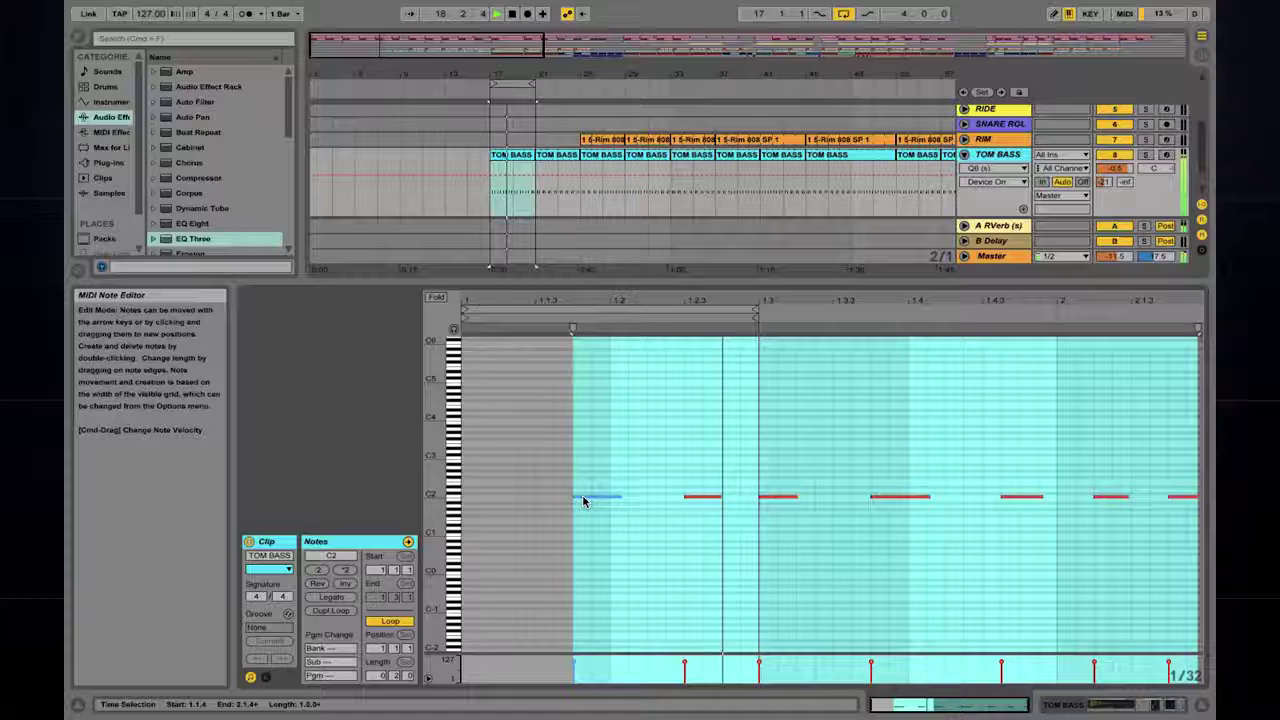
pyautogui.click(672, 446)
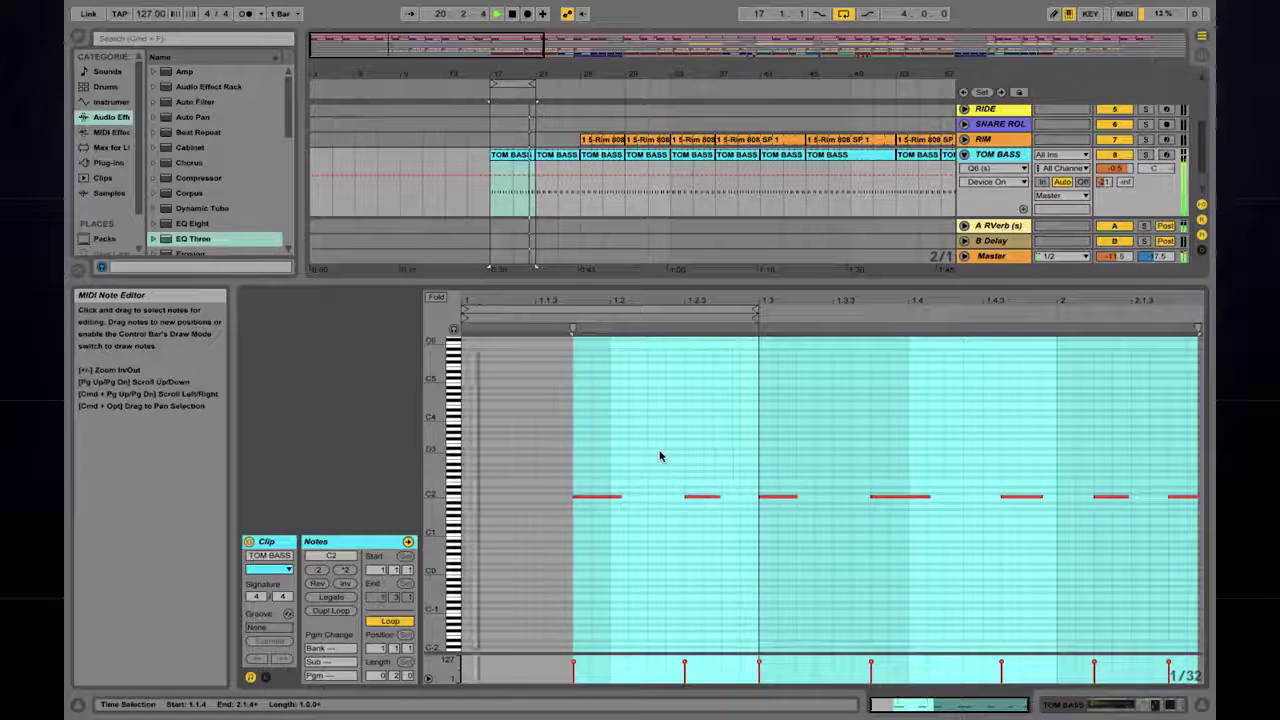
pyautogui.click(692, 498)
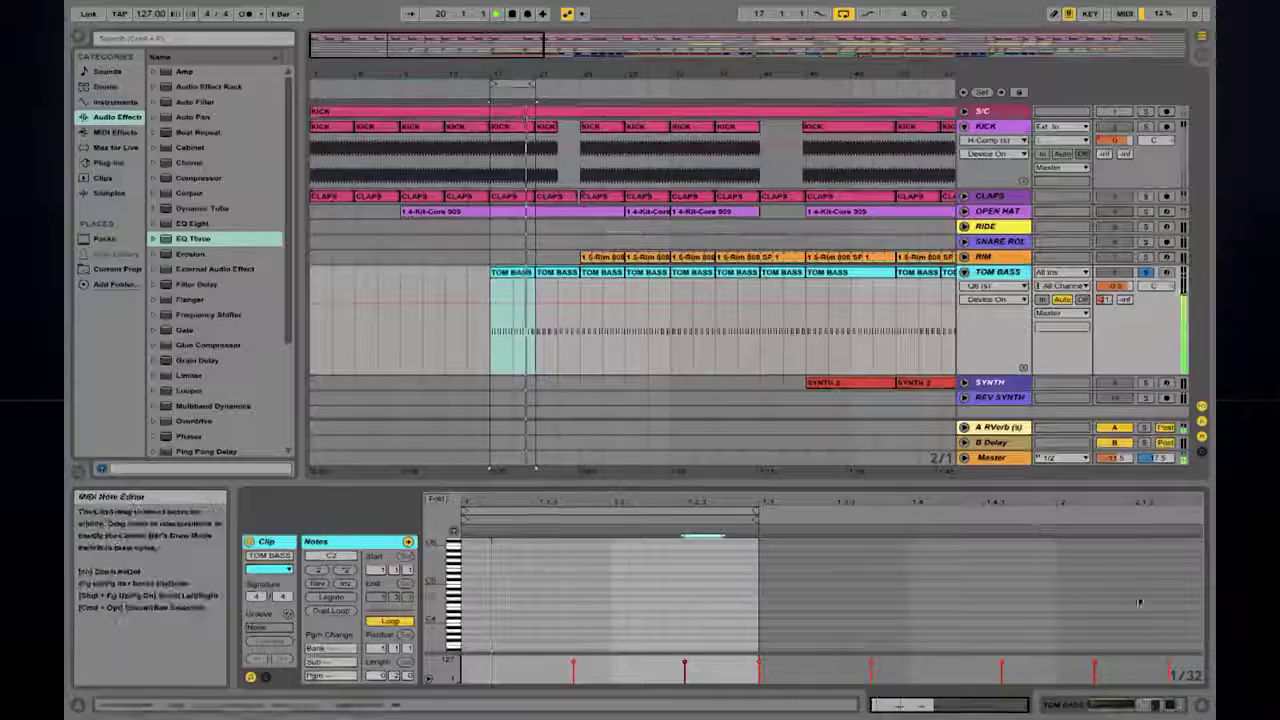
pyautogui.hotkey('shift', 'Tab')
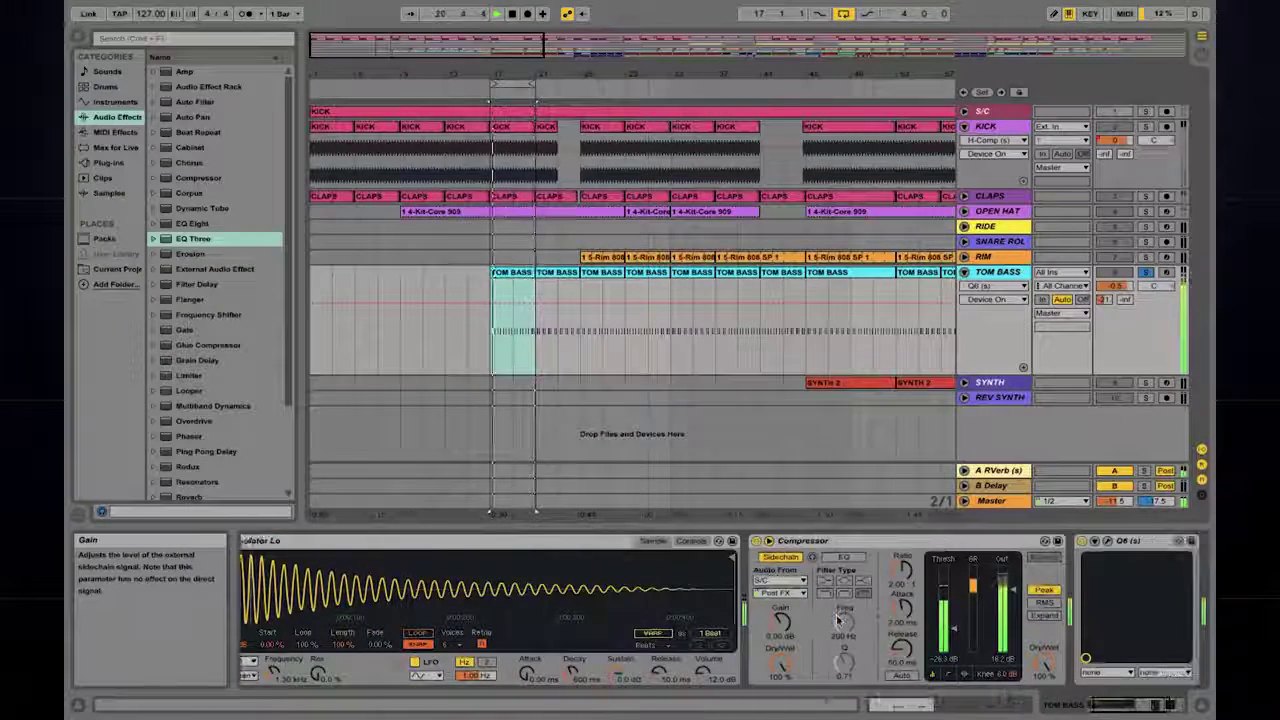
pyautogui.scroll(-3, 838, 620)
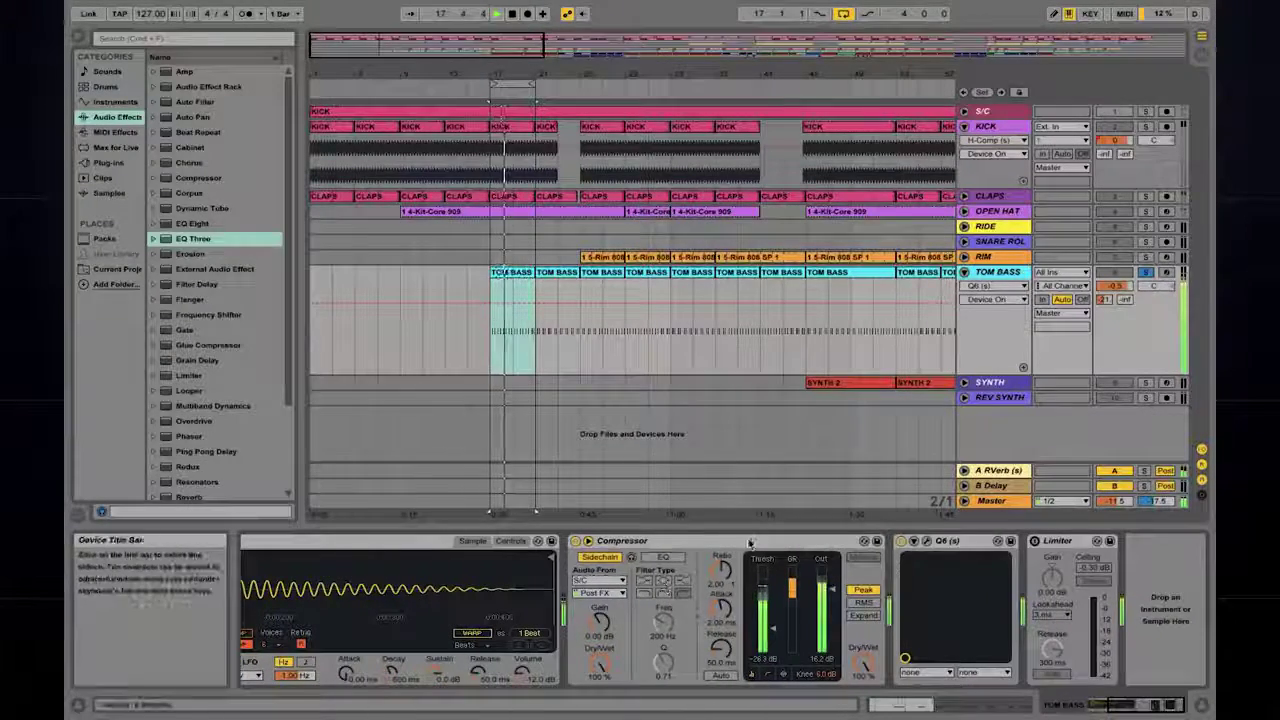
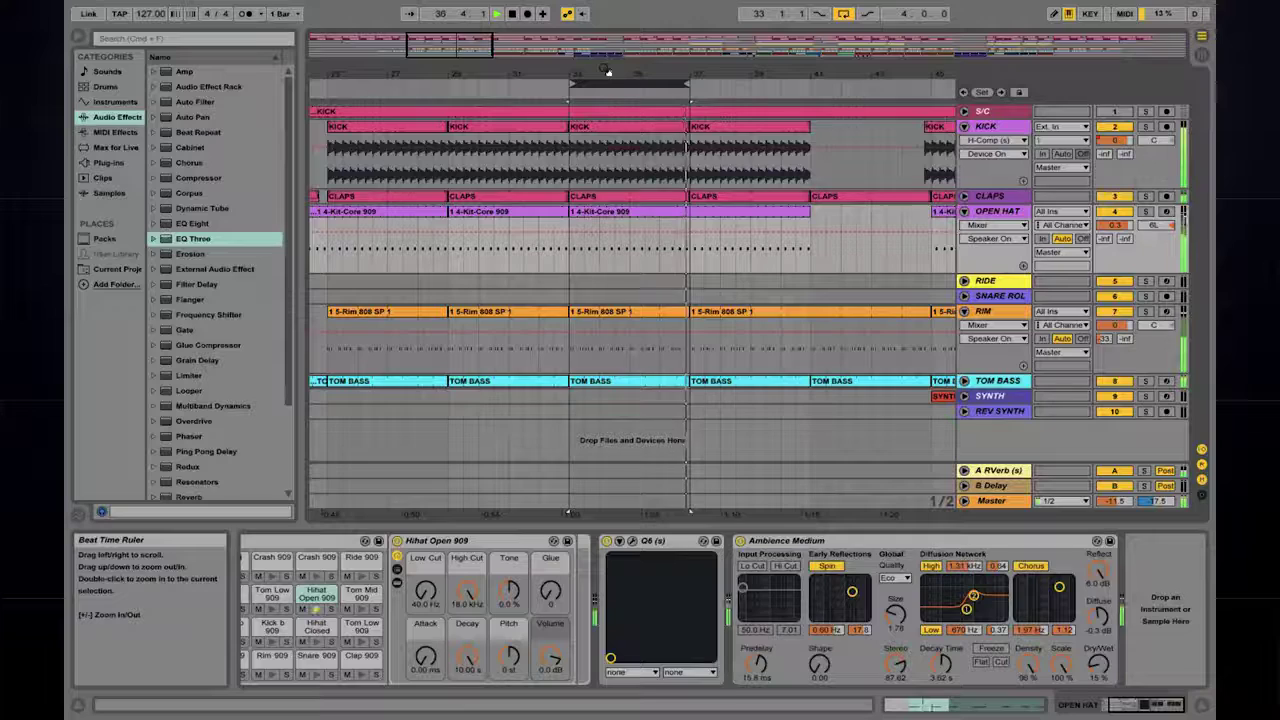
# Solo the RIM track and inspect its Q6 equalizer's low-cut curve, toggling the effect to compare the sound.
pyautogui.click(625, 311)
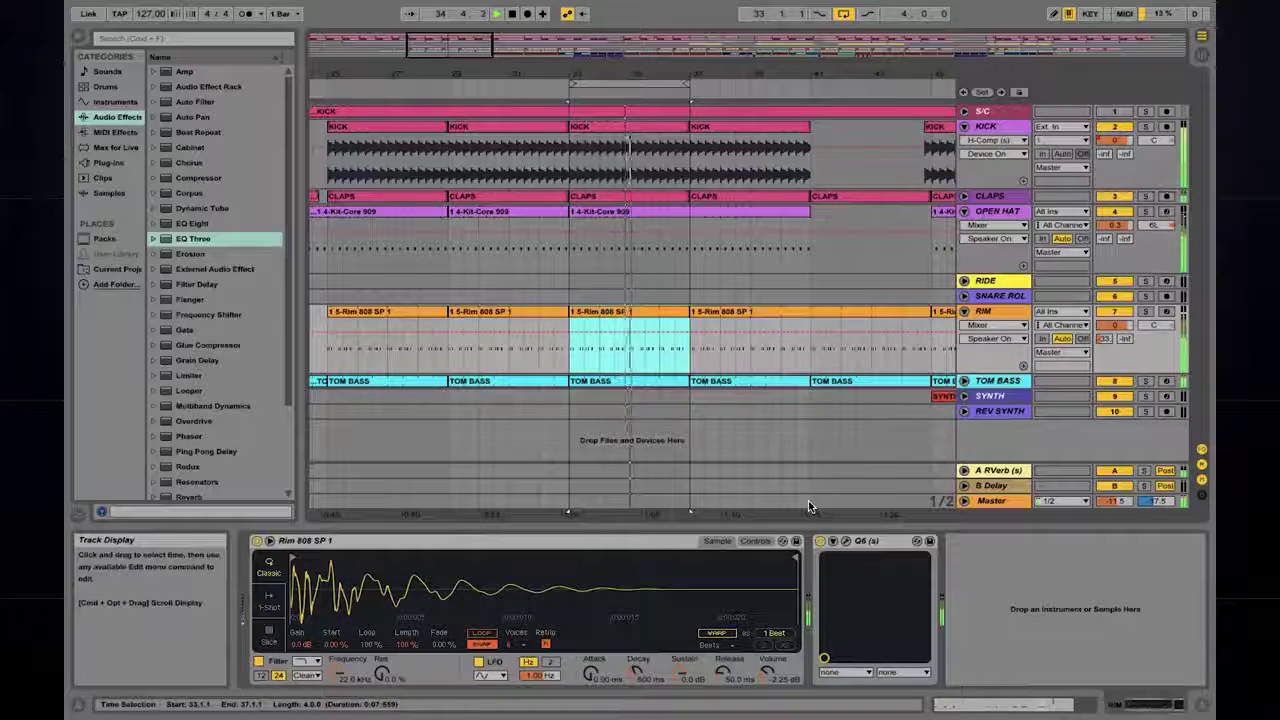
pyautogui.click(846, 541)
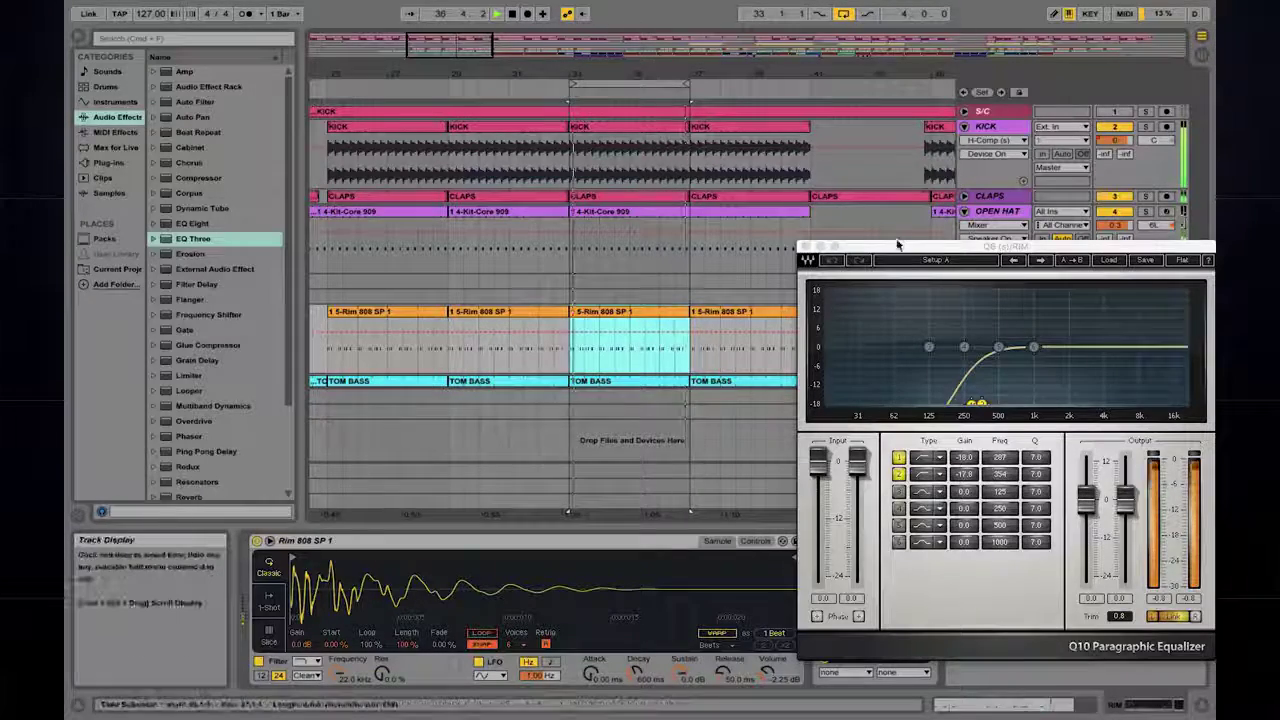
pyautogui.moveTo(834, 250); pyautogui.dragTo(1121, 308)
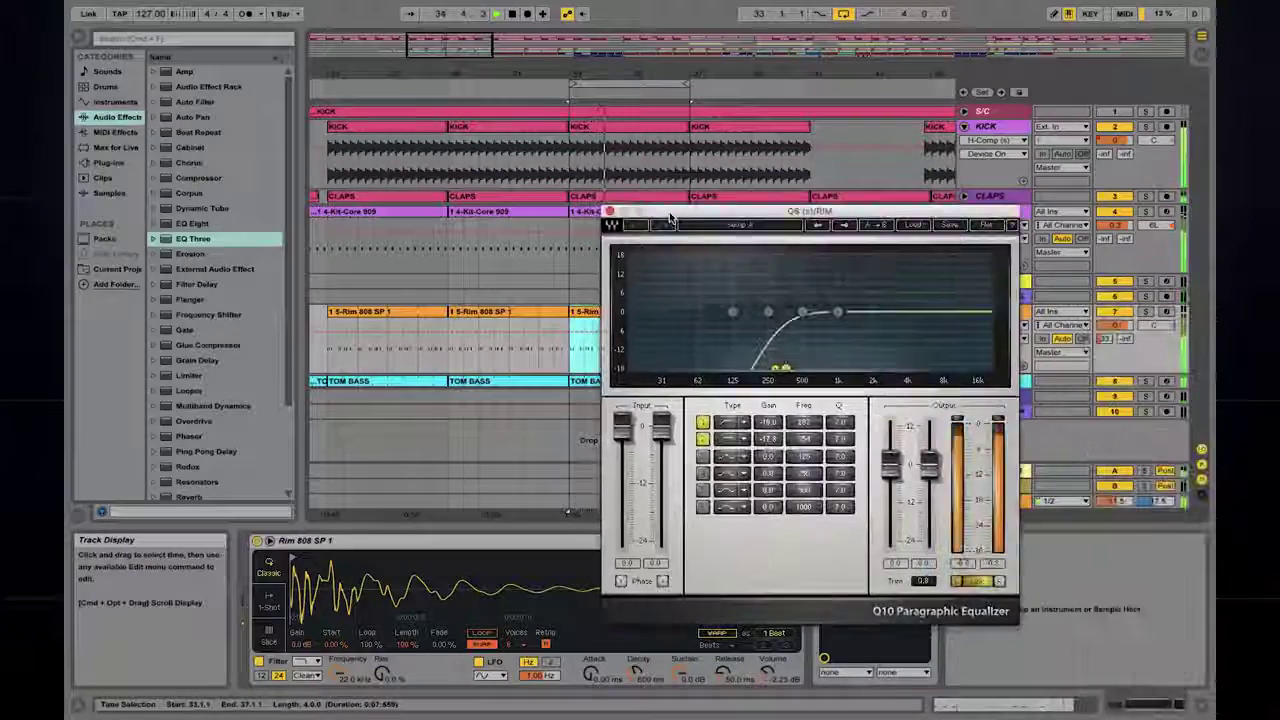
pyautogui.click(1146, 311)
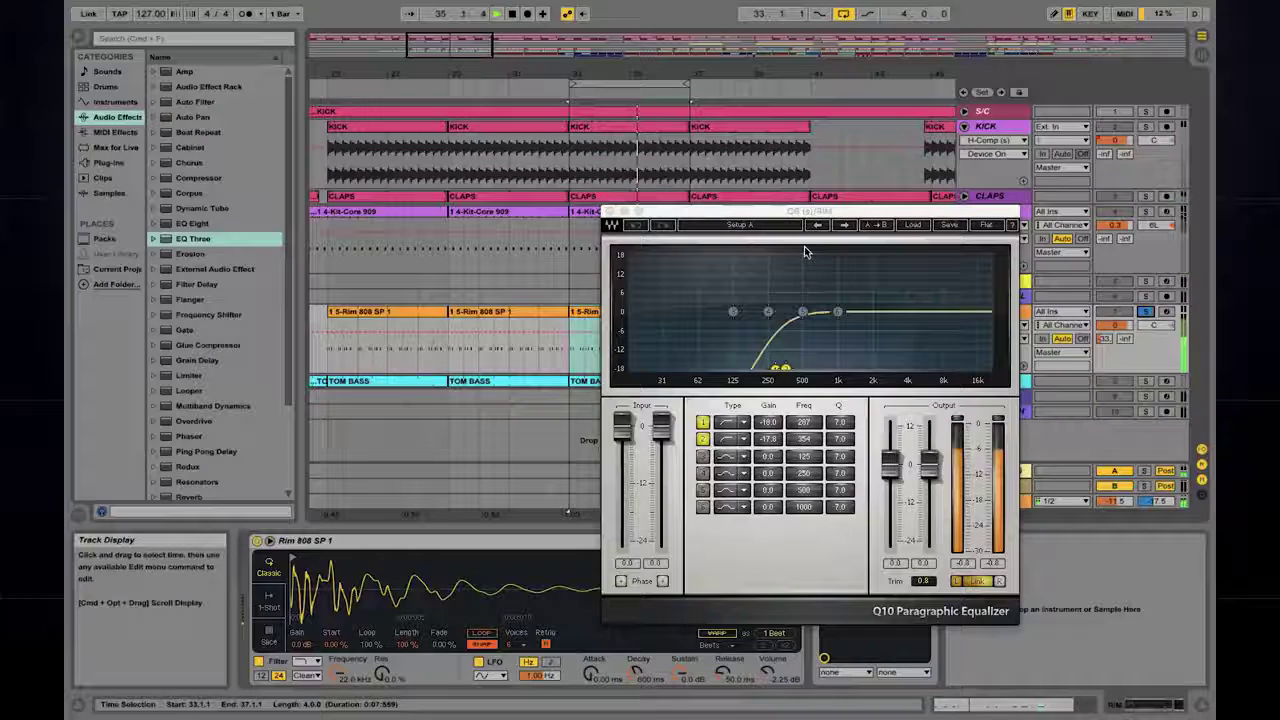
pyautogui.moveTo(742, 224); pyautogui.dragTo(679, 111)
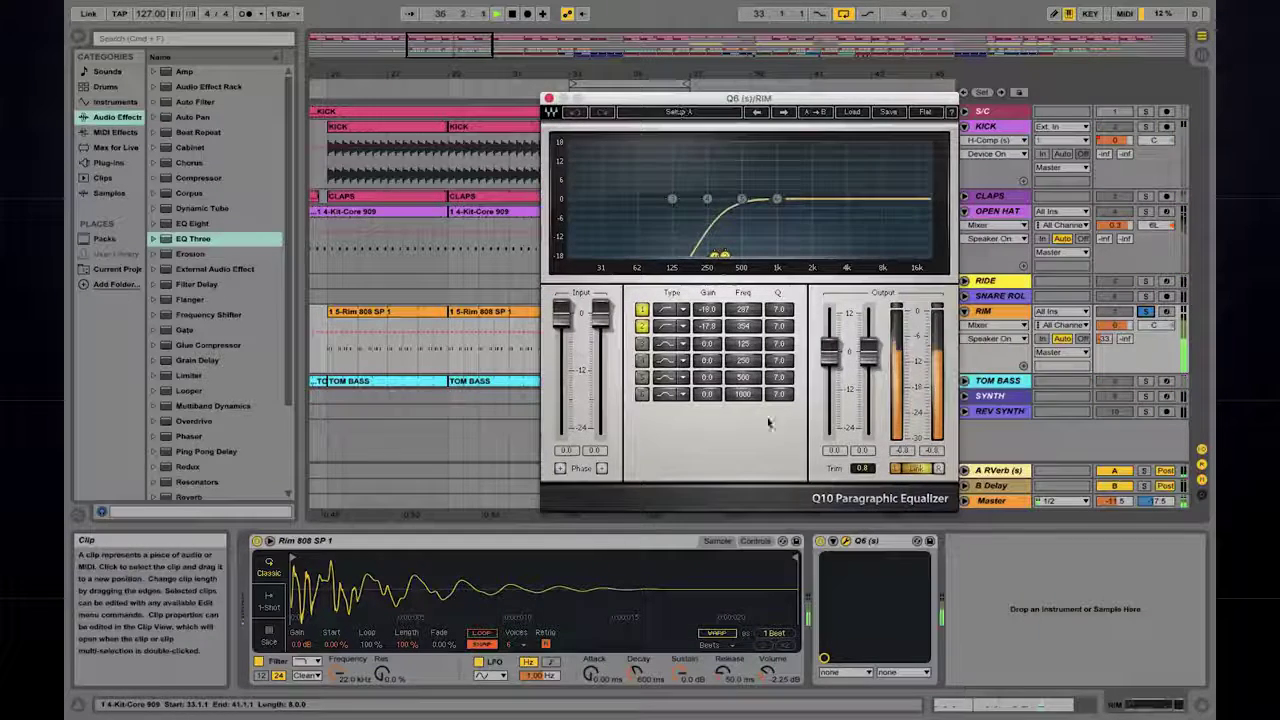
pyautogui.click(820, 541)
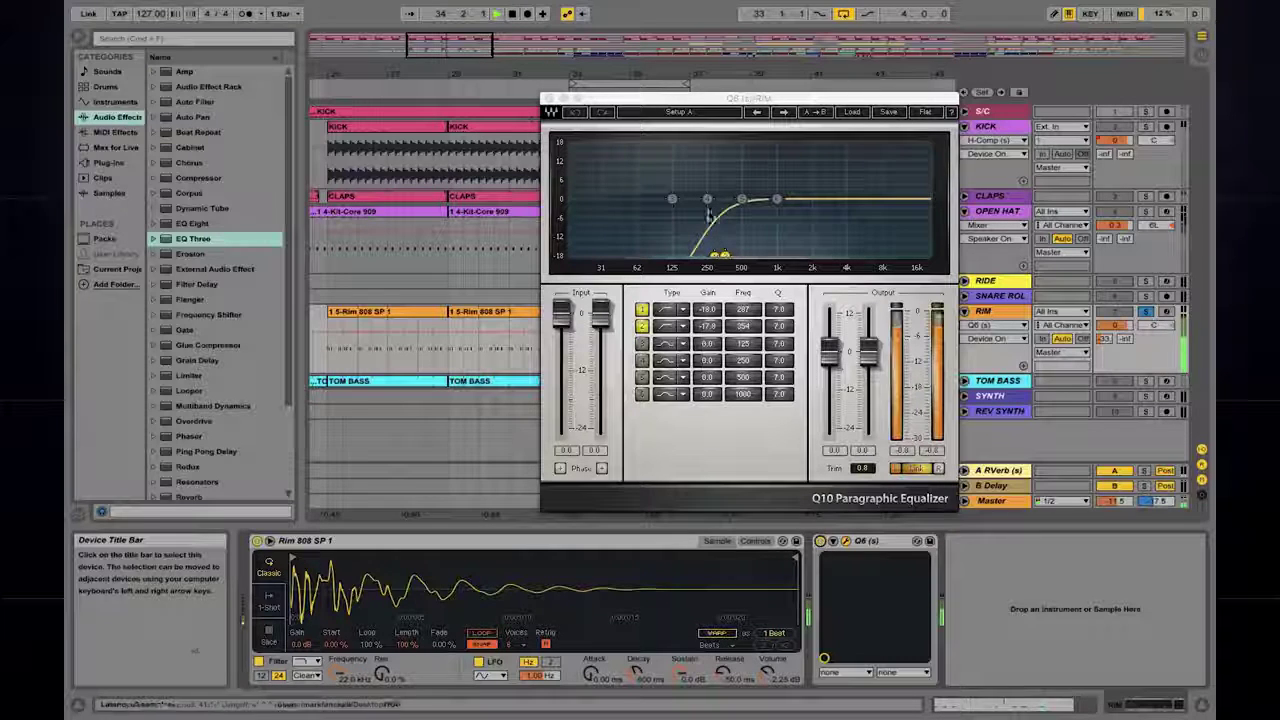
pyautogui.click(550, 99)
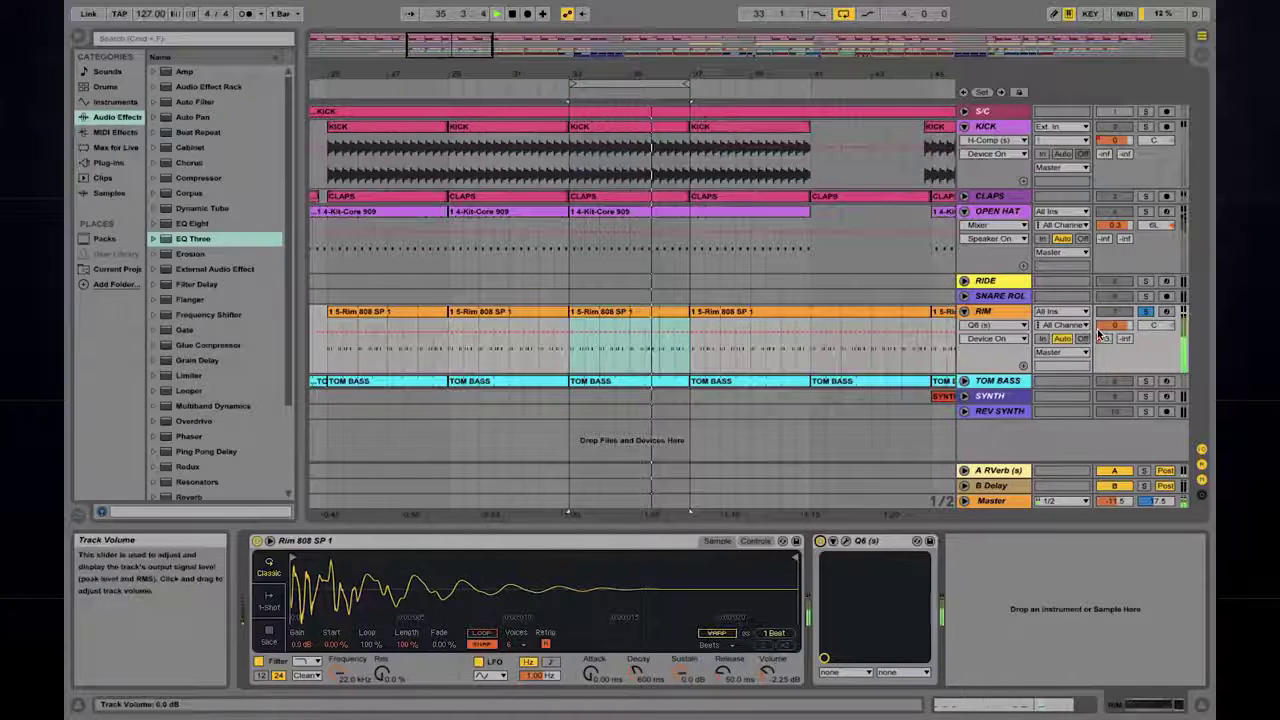
# Inspect the RVerb reverb settings on return track A, and show more of the arrangement.
pyautogui.click(990, 470)
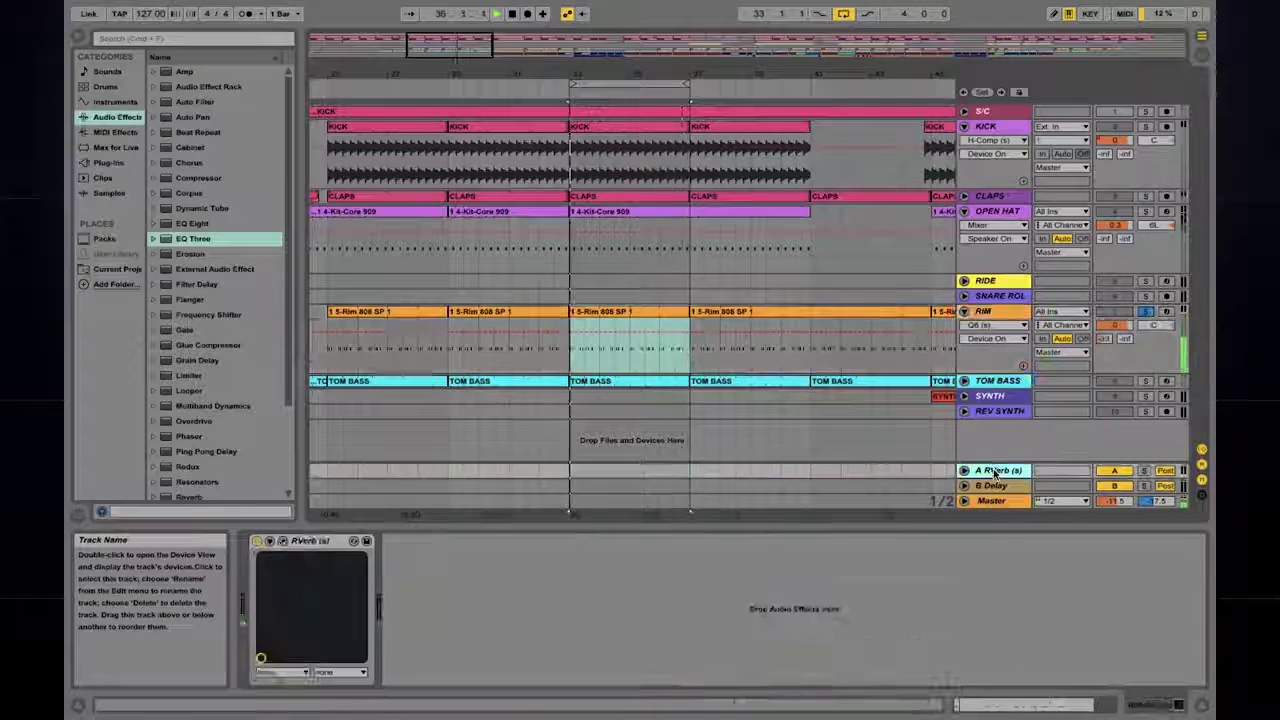
pyautogui.click(282, 540)
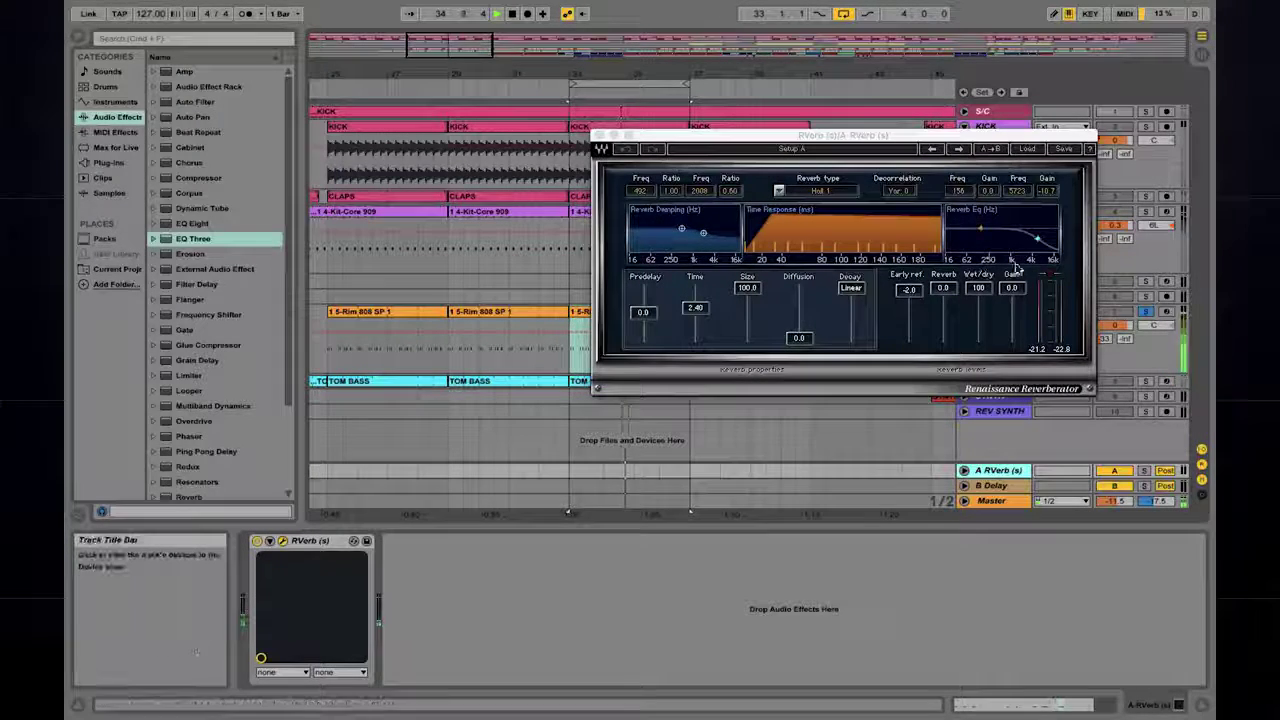
pyautogui.moveTo(930, 148); pyautogui.dragTo(825, 158)
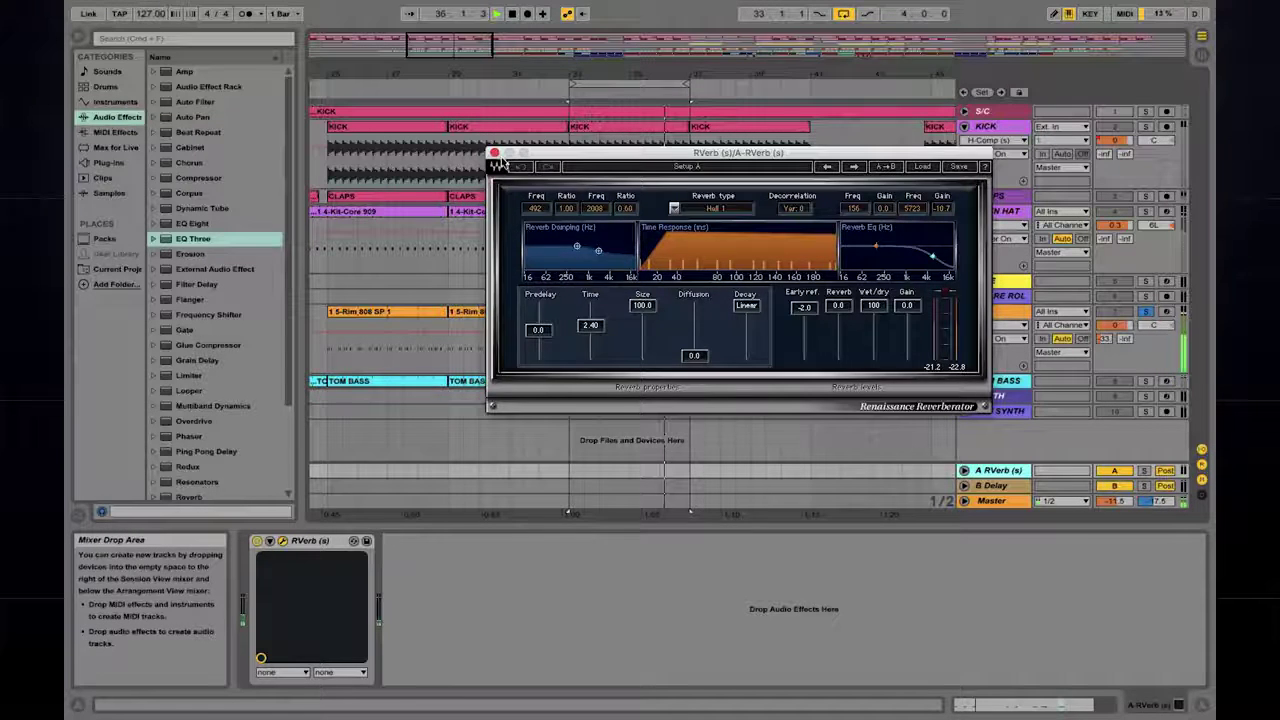
pyautogui.click(494, 153)
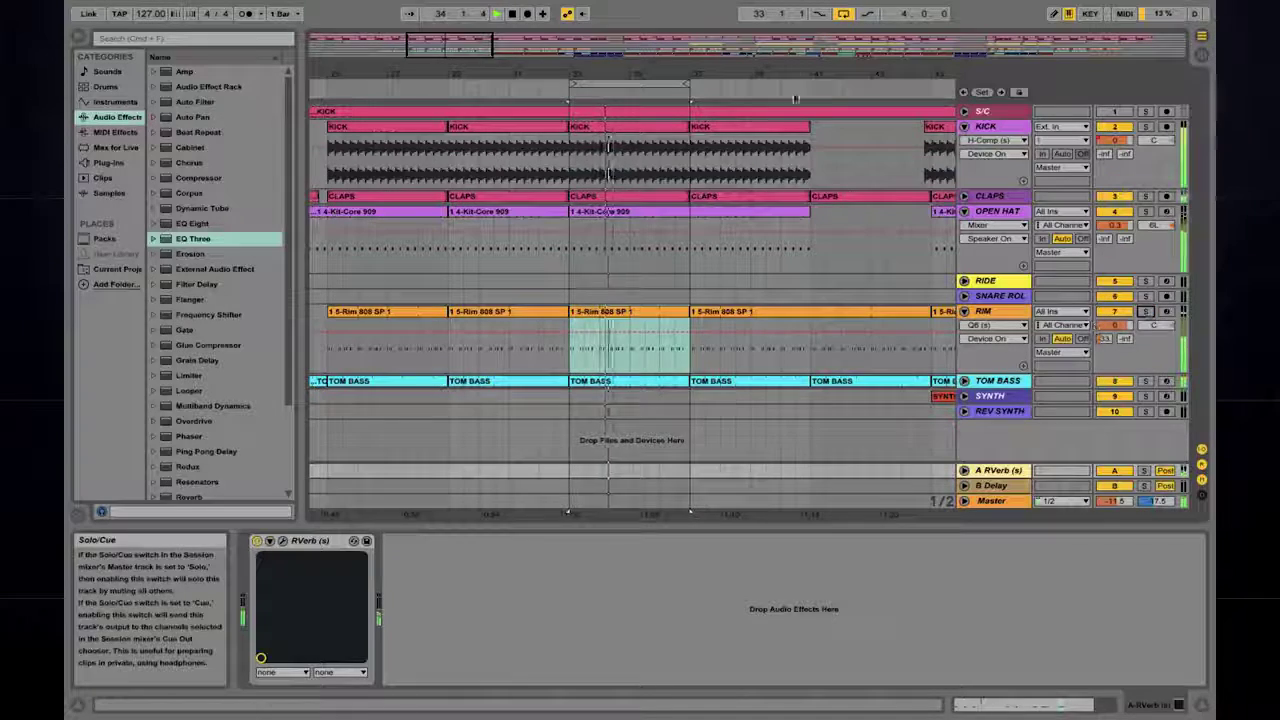
pyautogui.moveTo(795, 99); pyautogui.dragTo(1000, 197)
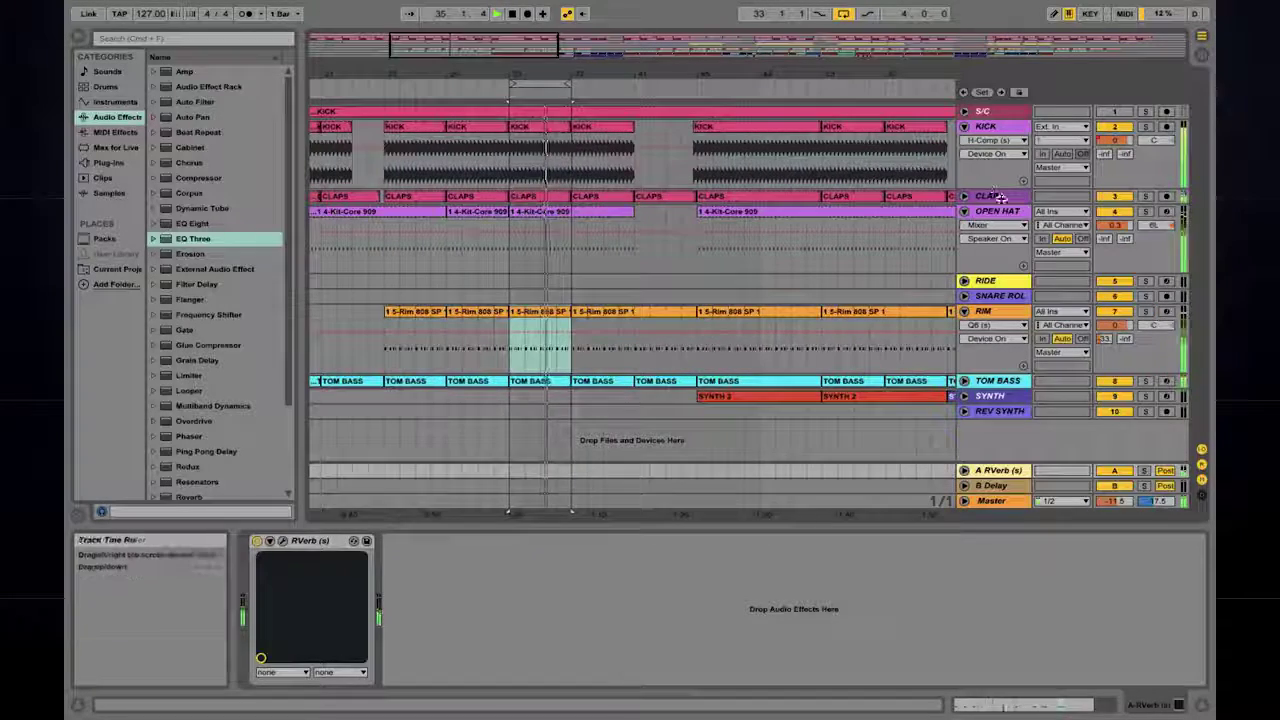
# View the device chain of the OPEN HAT track and show a wider stretch of the arrangement.
pyautogui.click(997, 211)
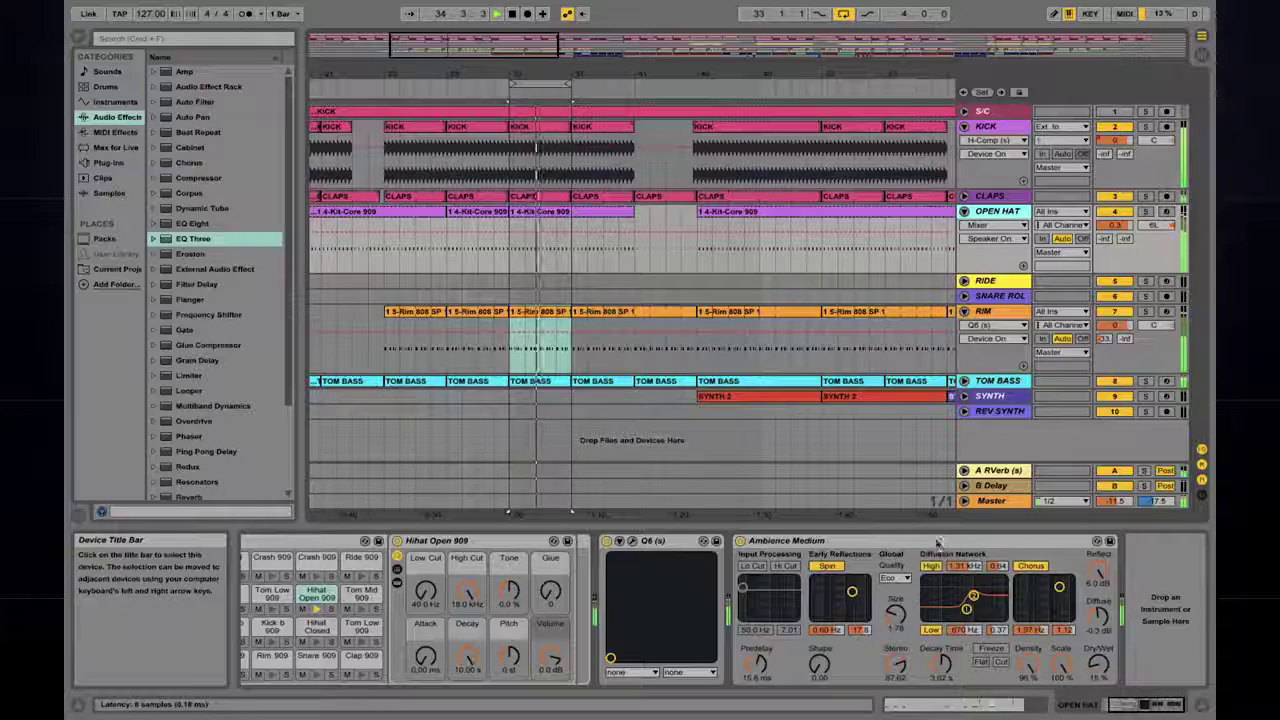
pyautogui.moveTo(584, 76); pyautogui.dragTo(605, 45)
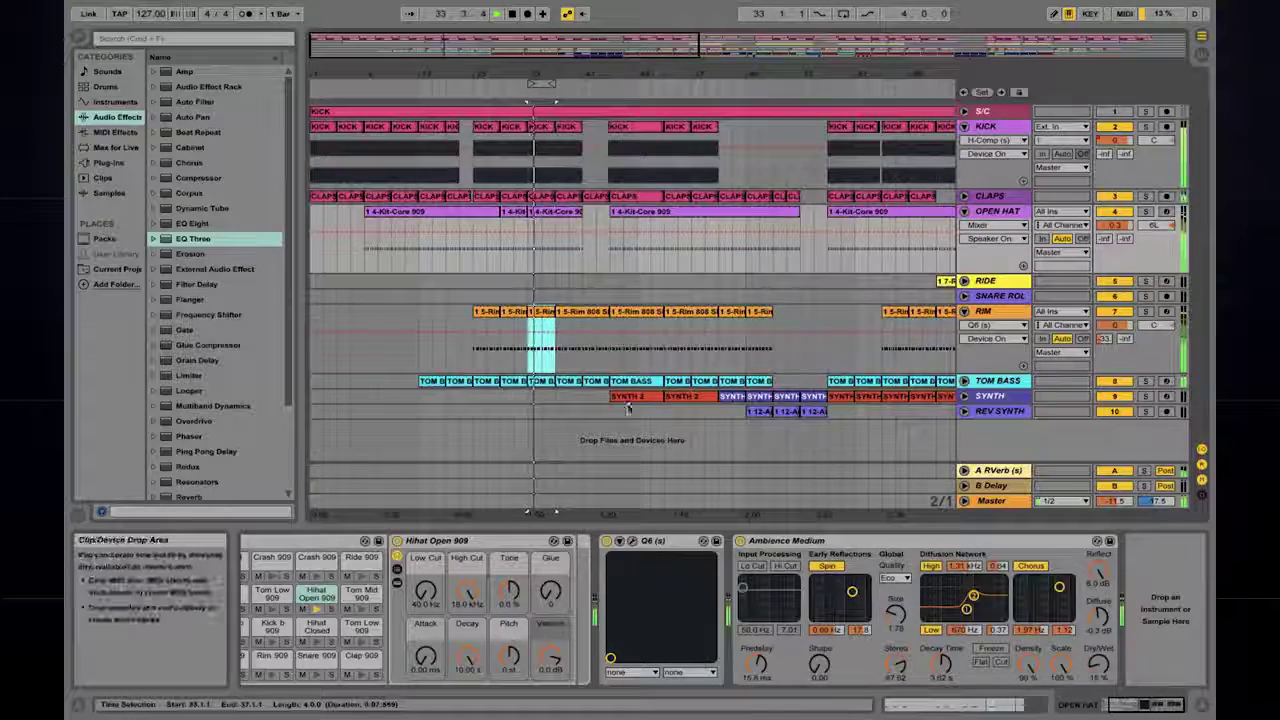
# Unfold the SYNTH track, view its device chain, and shift the four-bar loop later within the first SYNTH 2 clips.
pyautogui.click(965, 398)
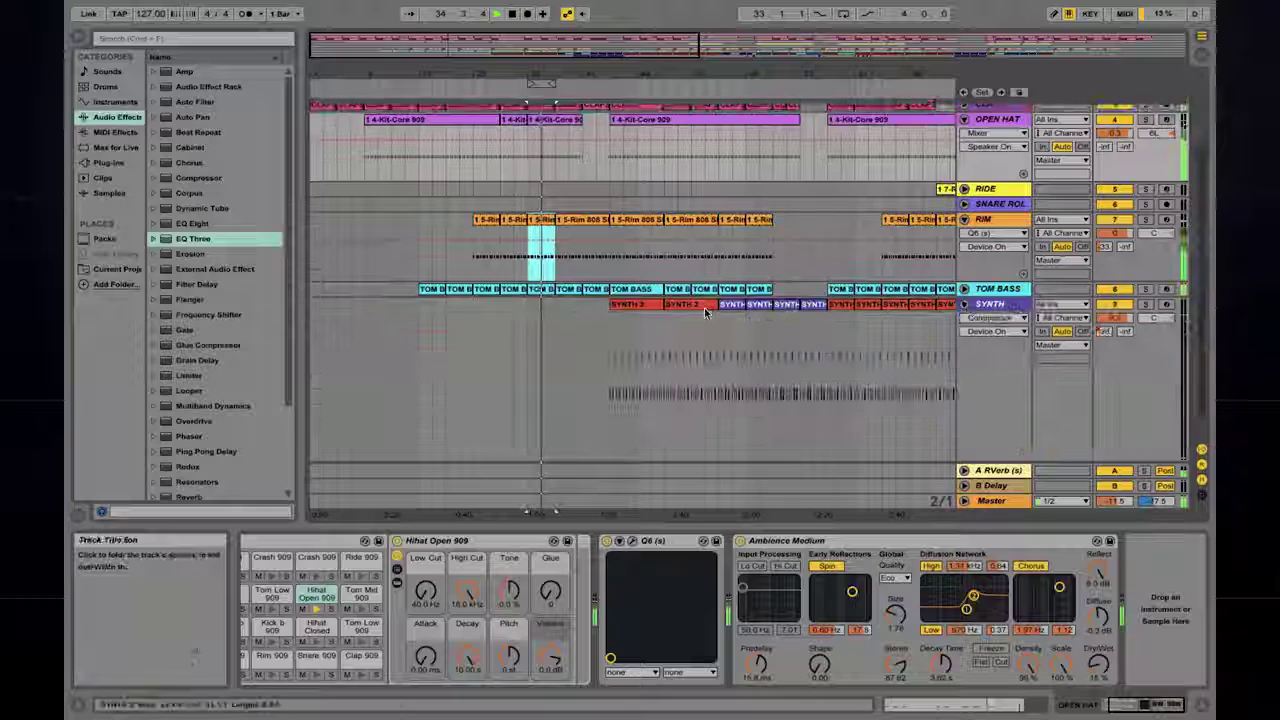
pyautogui.click(711, 374)
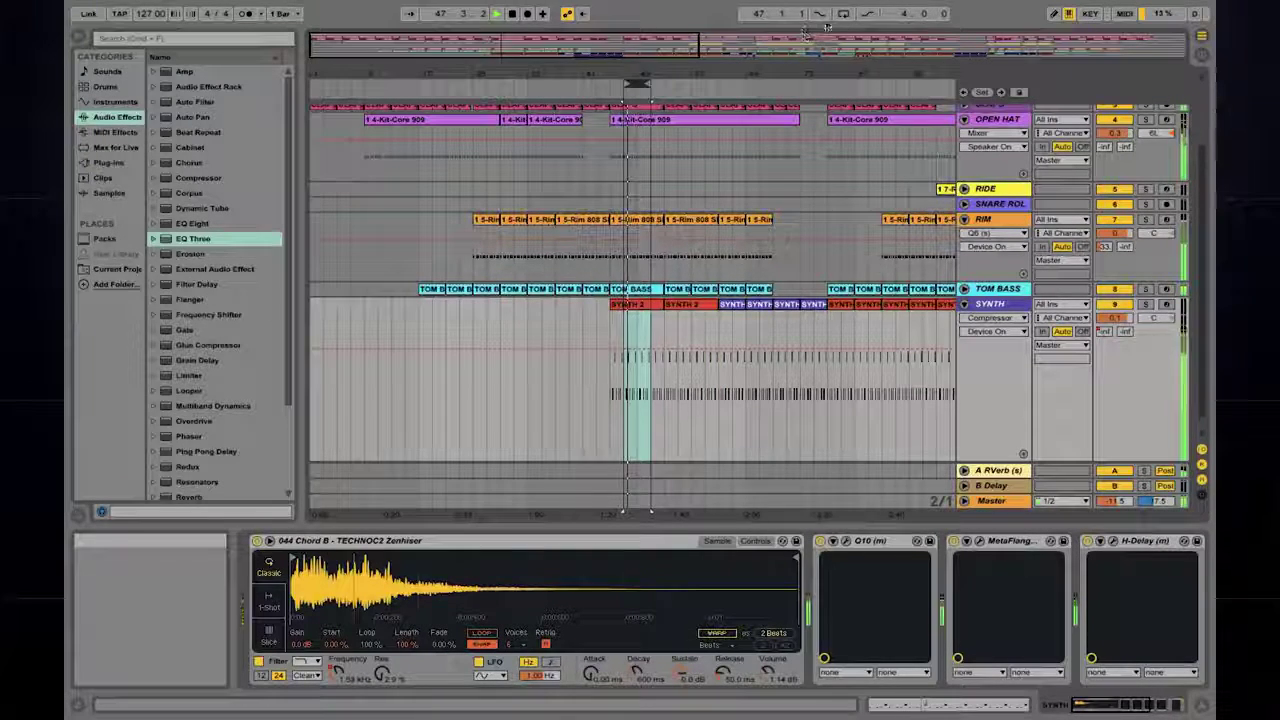
pyautogui.moveTo(648, 77); pyautogui.dragTo(678, 82)
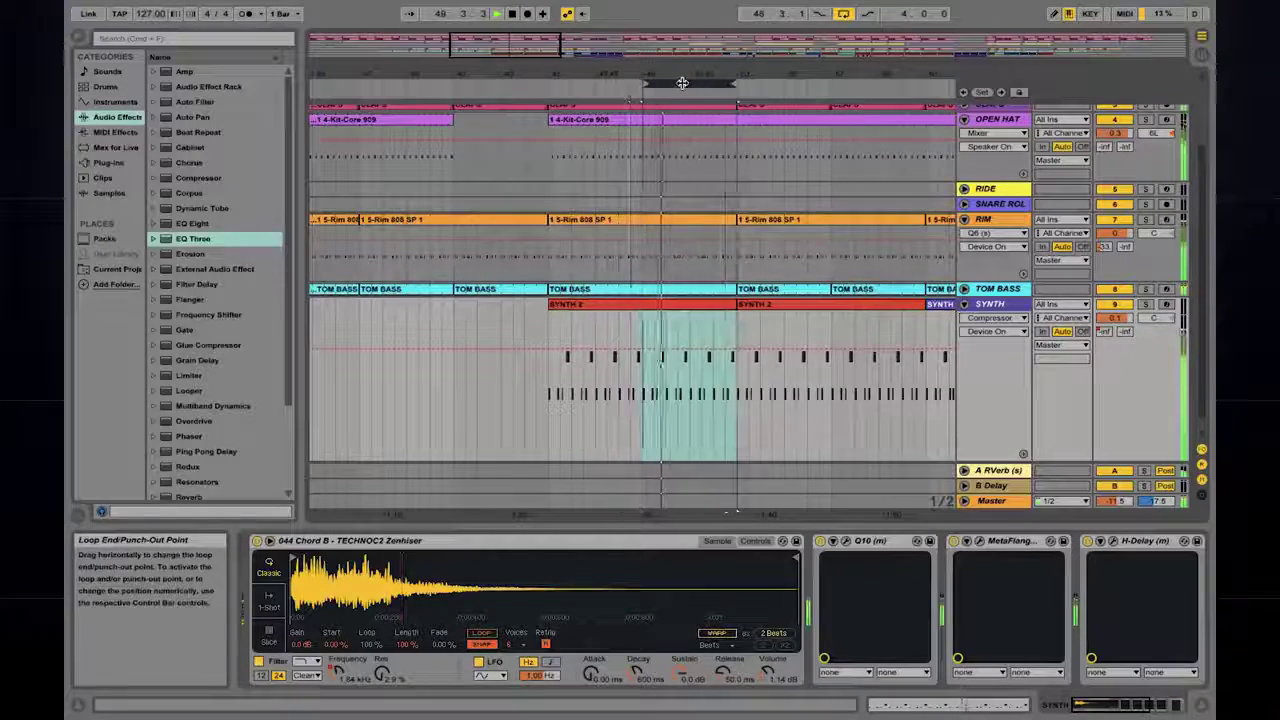
pyautogui.press('-')
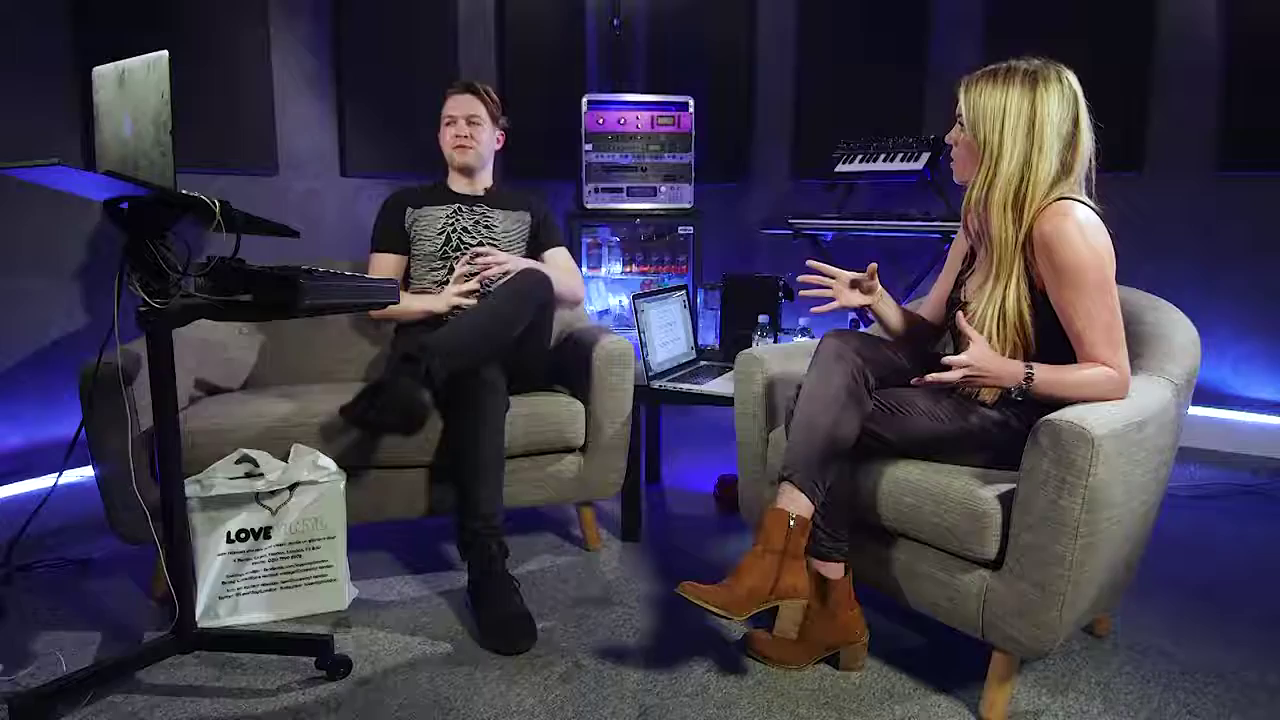
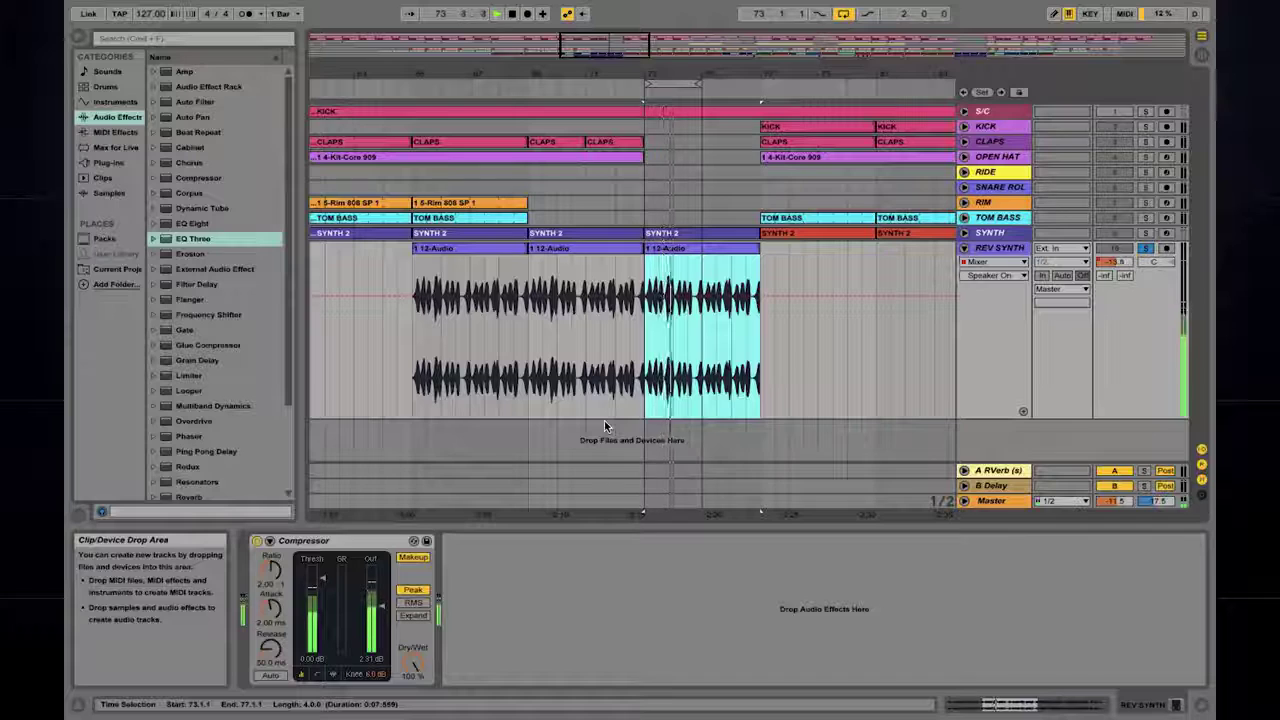
# Display the mixer's Track Volume automation on the REV SYNTH track and unsolo the track.
pyautogui.click(993, 275)
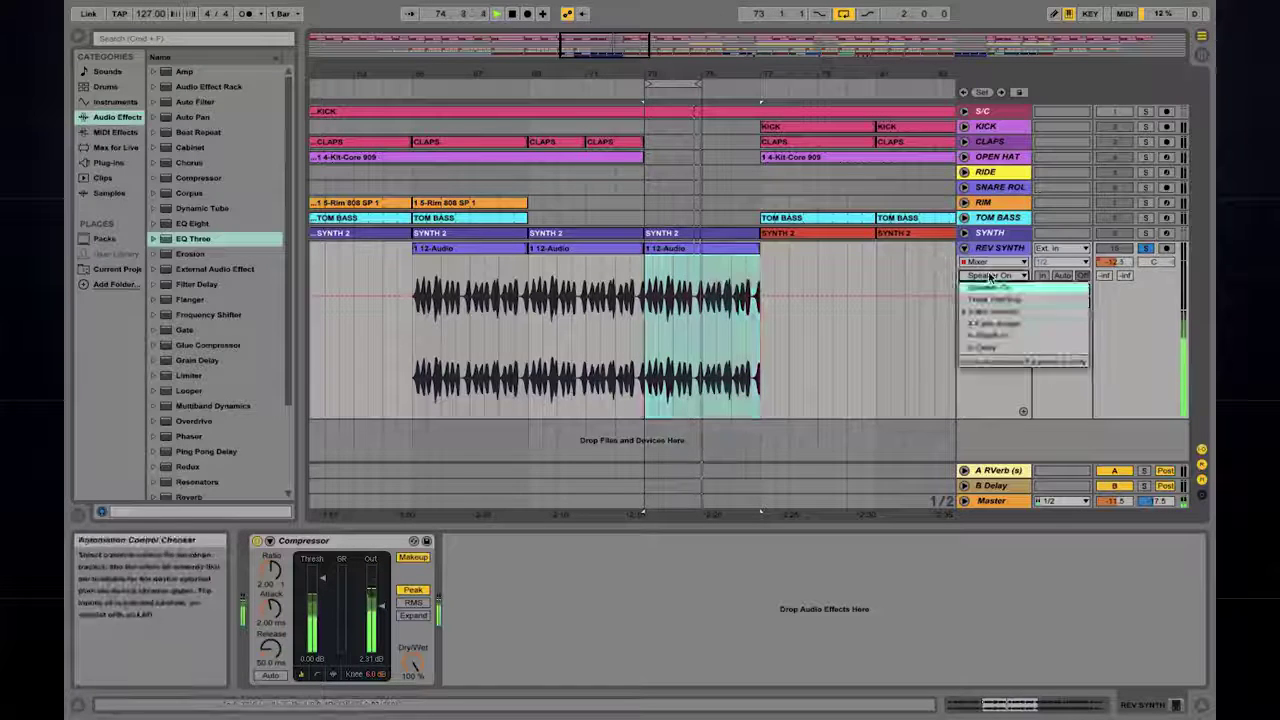
pyautogui.click(988, 289)
pyautogui.click(993, 275)
pyautogui.click(990, 309)
pyautogui.click(964, 249)
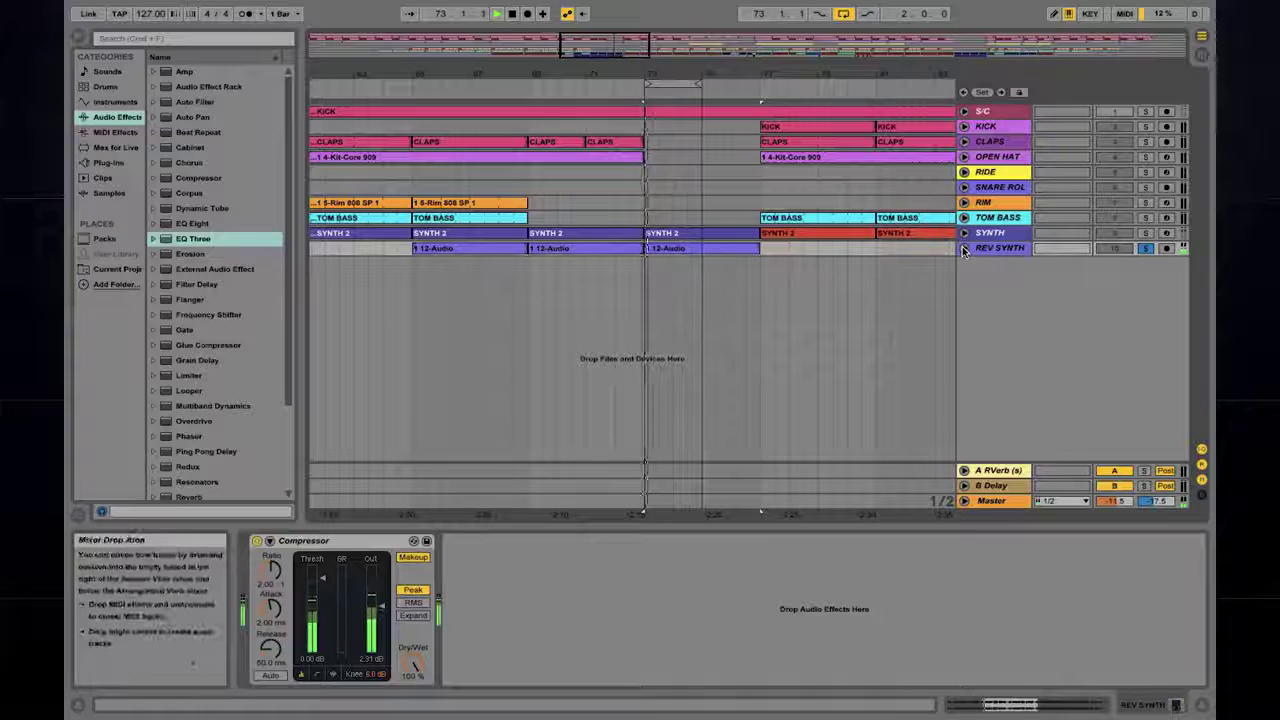
pyautogui.click(964, 249)
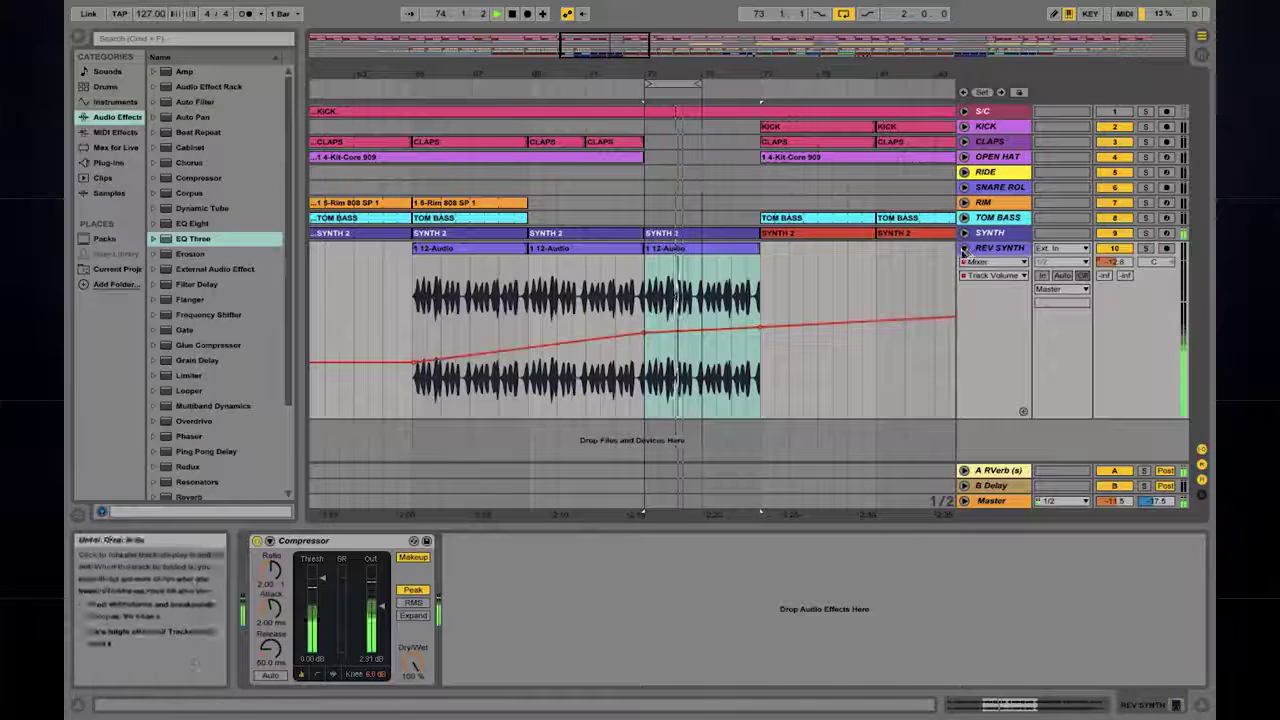
# Move the two-bar loop to start at bar 79 and switch looping on.
pyautogui.moveTo(641, 80); pyautogui.dragTo(630, 83)
pyautogui.click(843, 13)
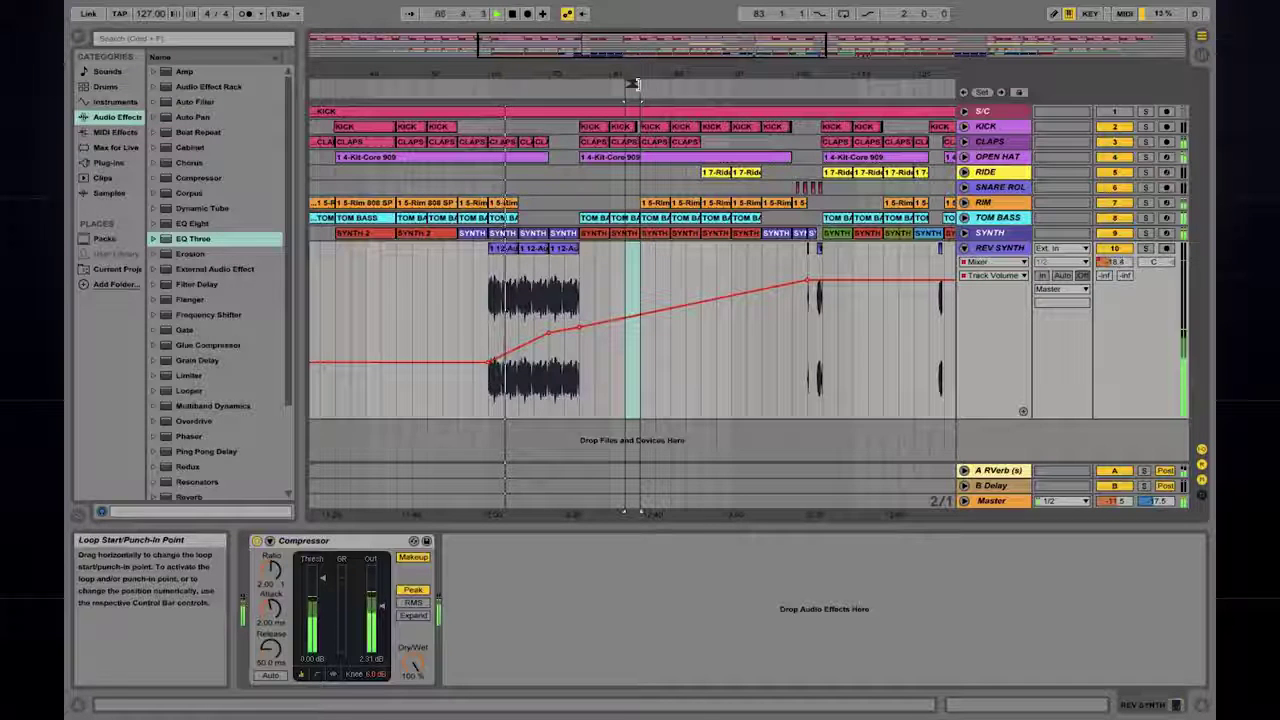
pyautogui.moveTo(632, 83); pyautogui.dragTo(604, 83)
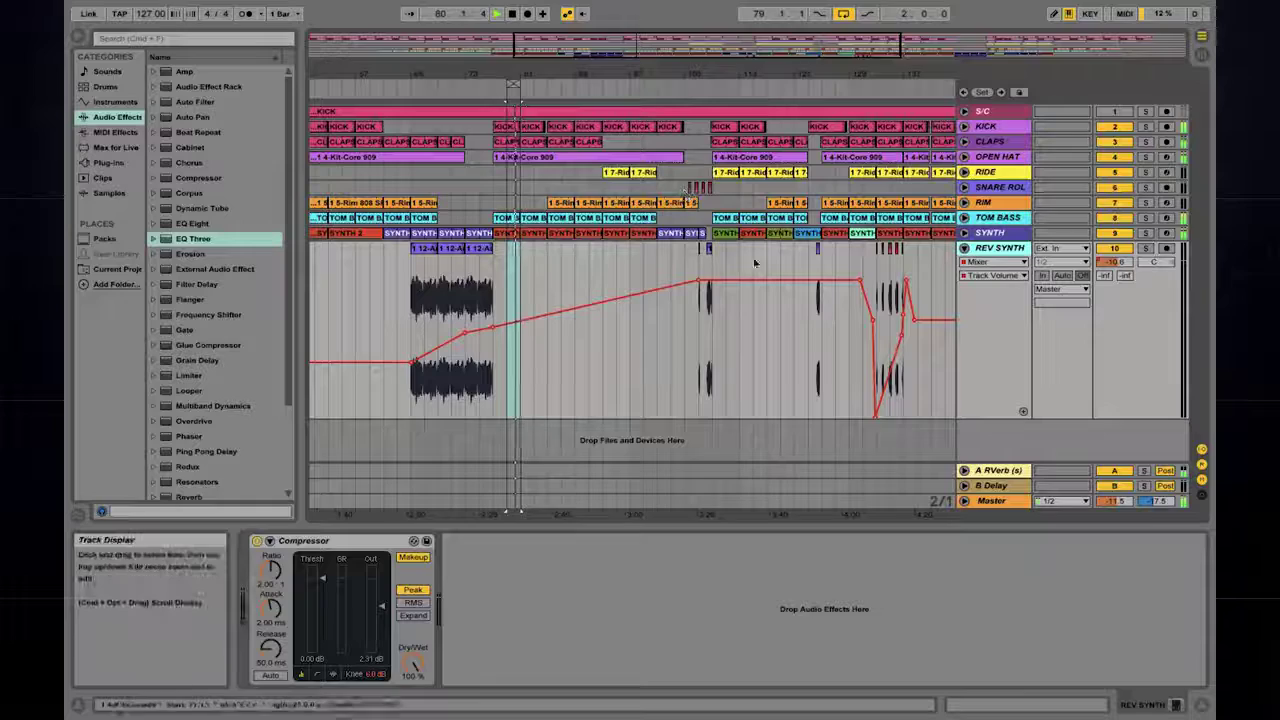
# Unfold the SYNTH track, select ranges at bars 65 and 111 to examine its note variations, and fold the REV SYNTH track.
pyautogui.click(964, 232)
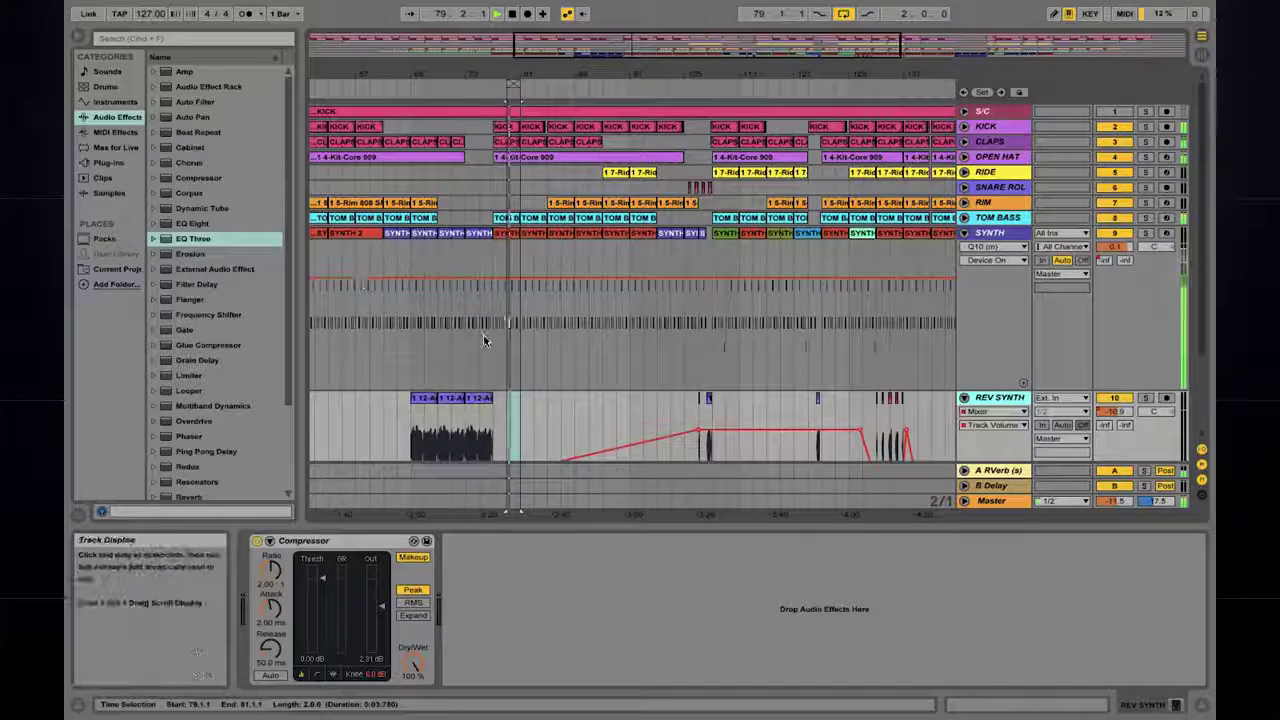
pyautogui.click(350, 320)
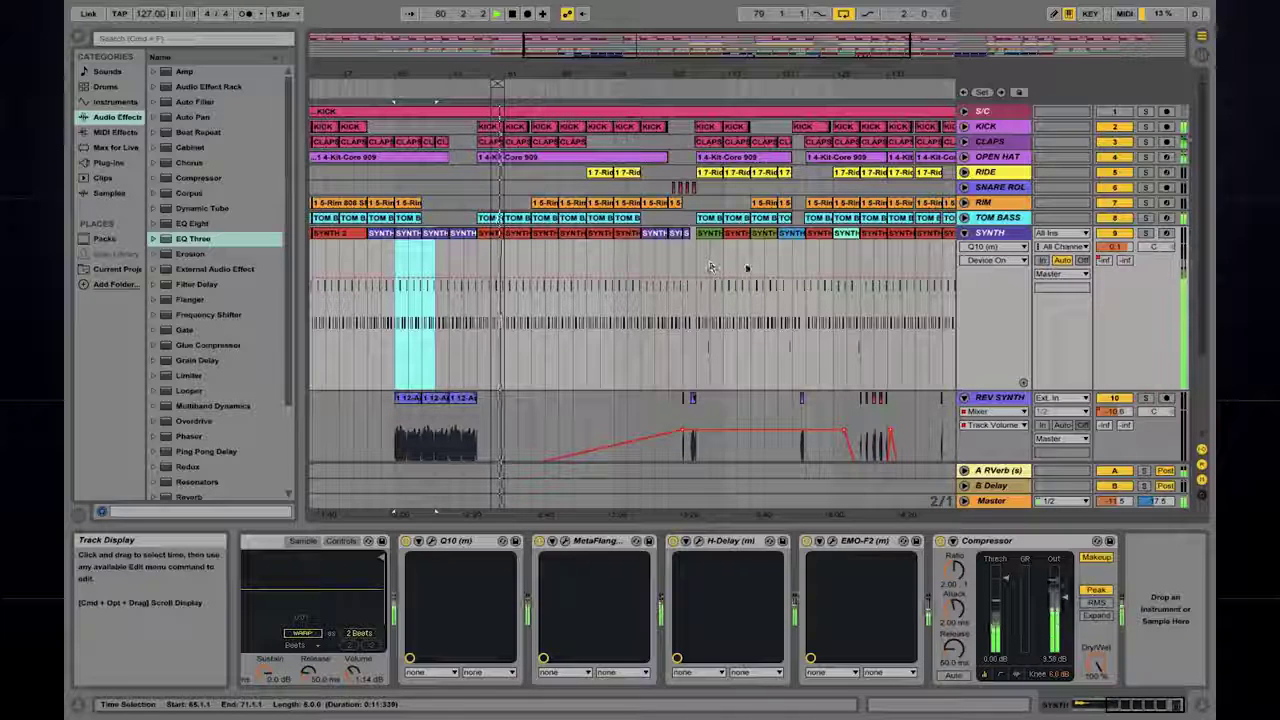
pyautogui.click(646, 259)
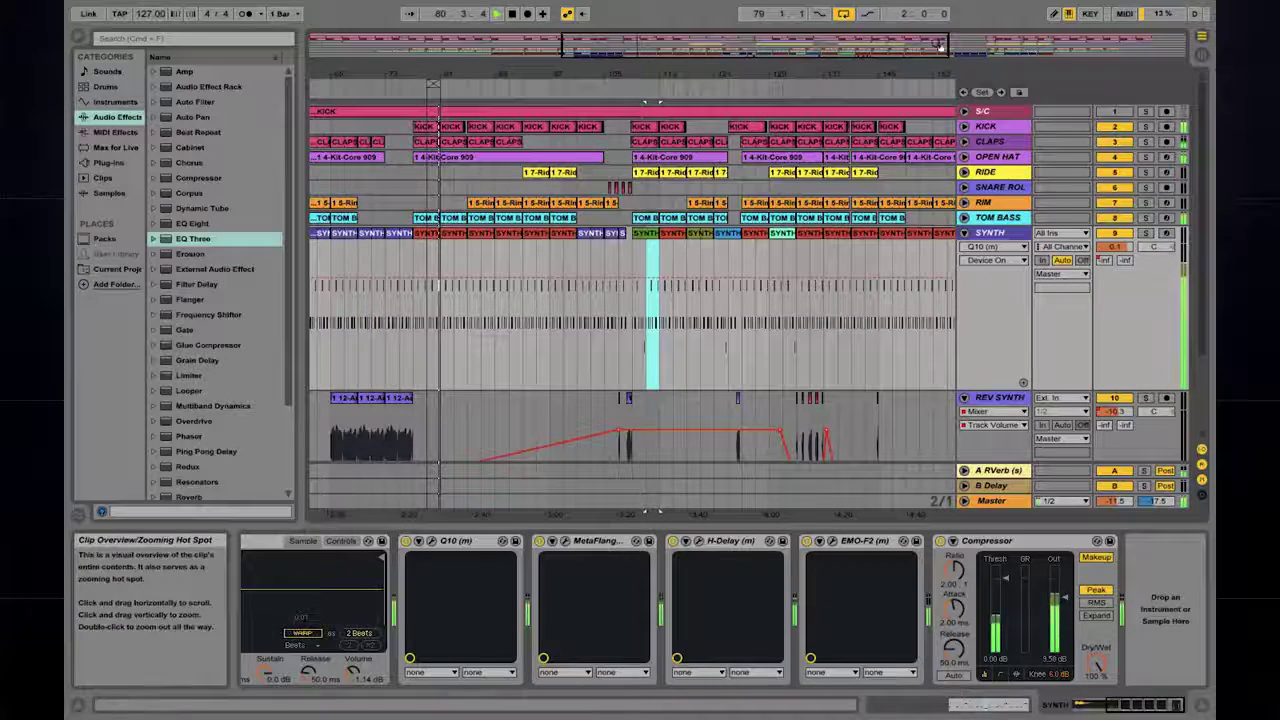
pyautogui.click(964, 397)
pyautogui.hscroll(5, 687, 329)
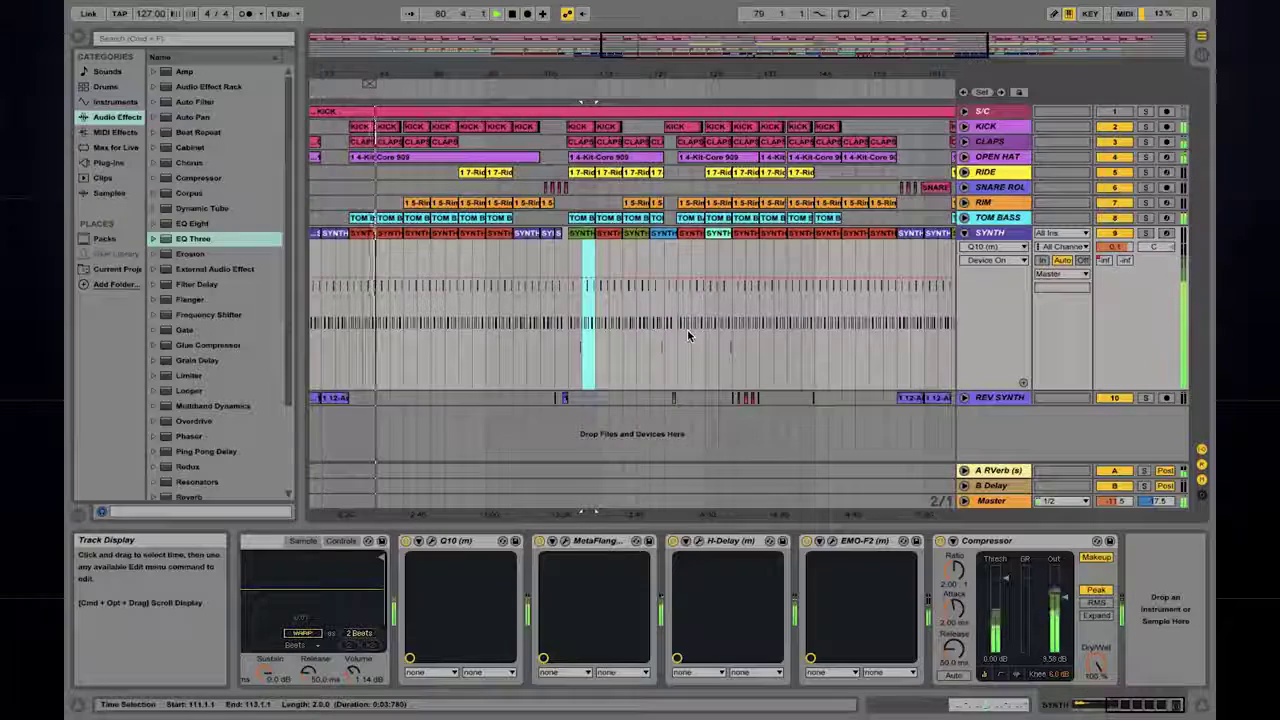
pyautogui.hscroll(-4, 688, 336)
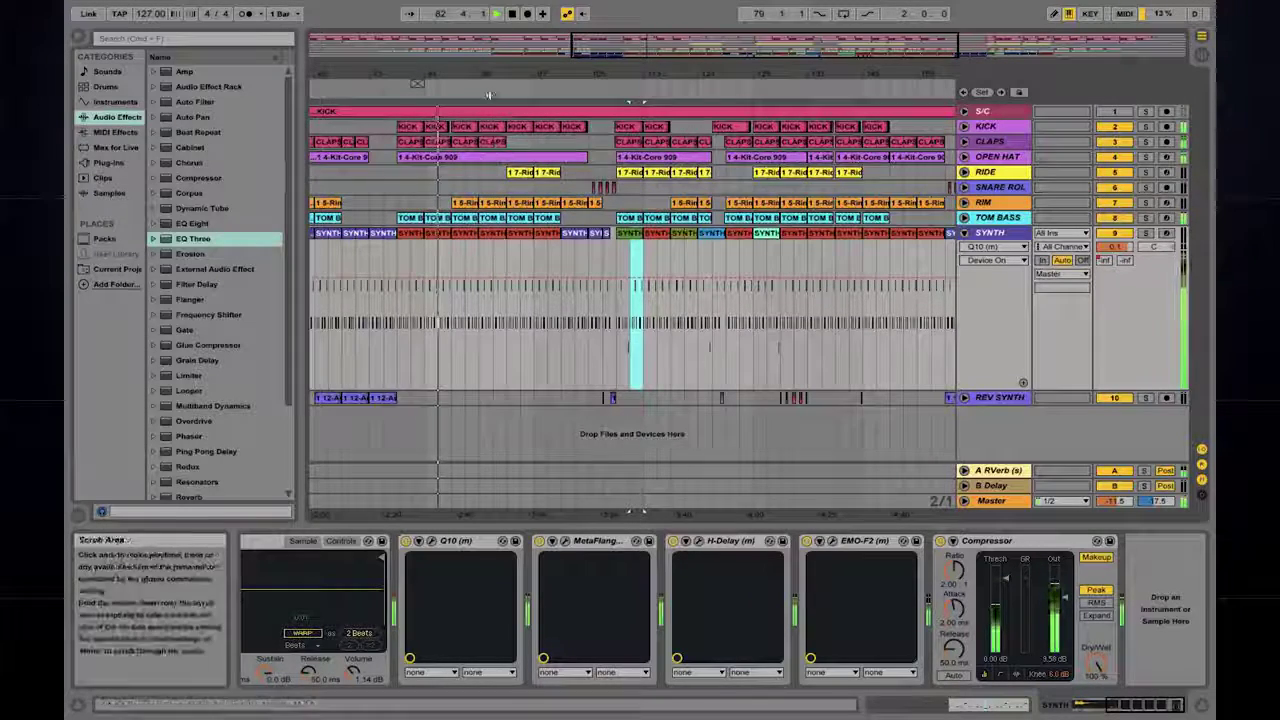
# Unfold the SNARE ROLL track and examine its clips in the second build-up.
pyautogui.moveTo(643, 101); pyautogui.dragTo(593, 101)
pyautogui.click(966, 188)
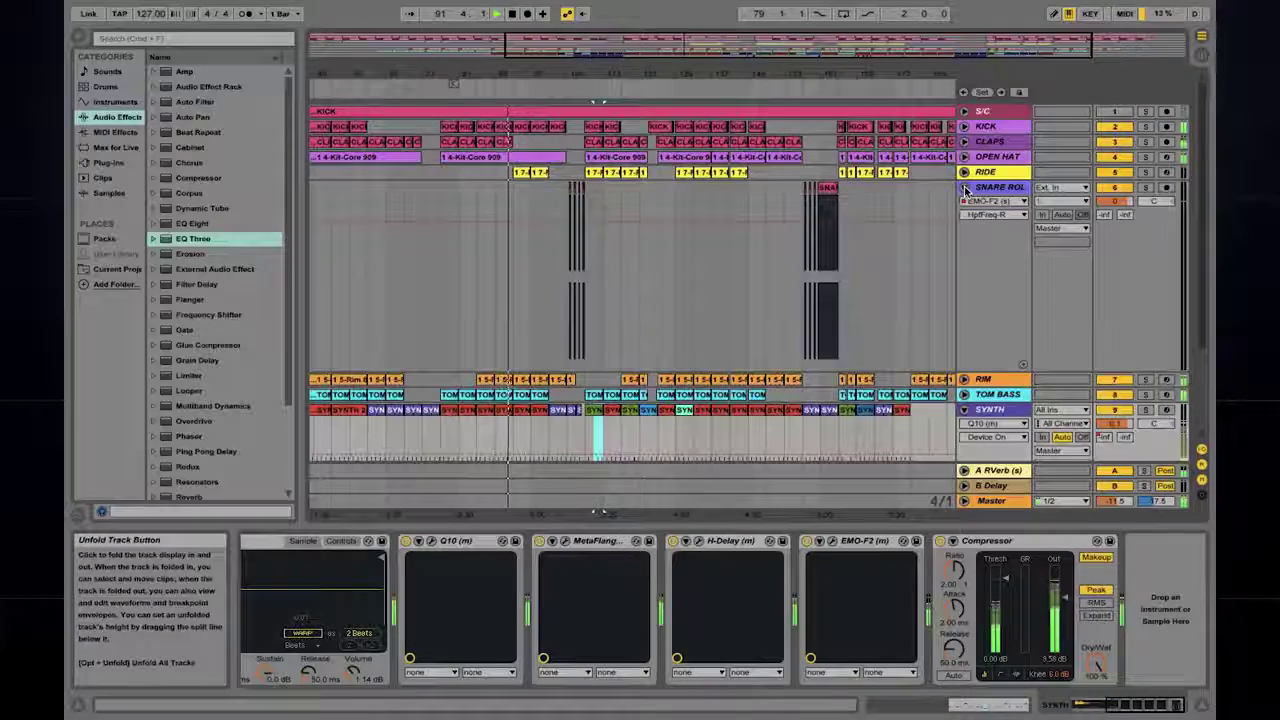
pyautogui.click(950, 232)
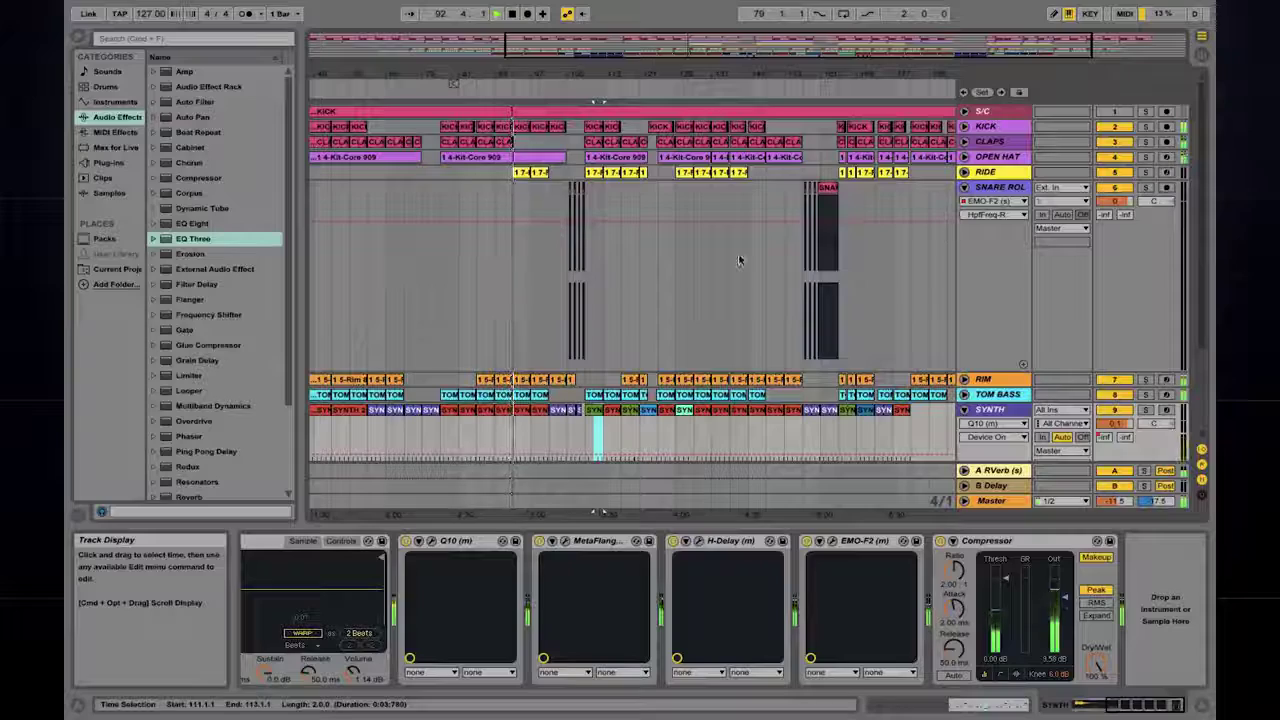
pyautogui.click(592, 108)
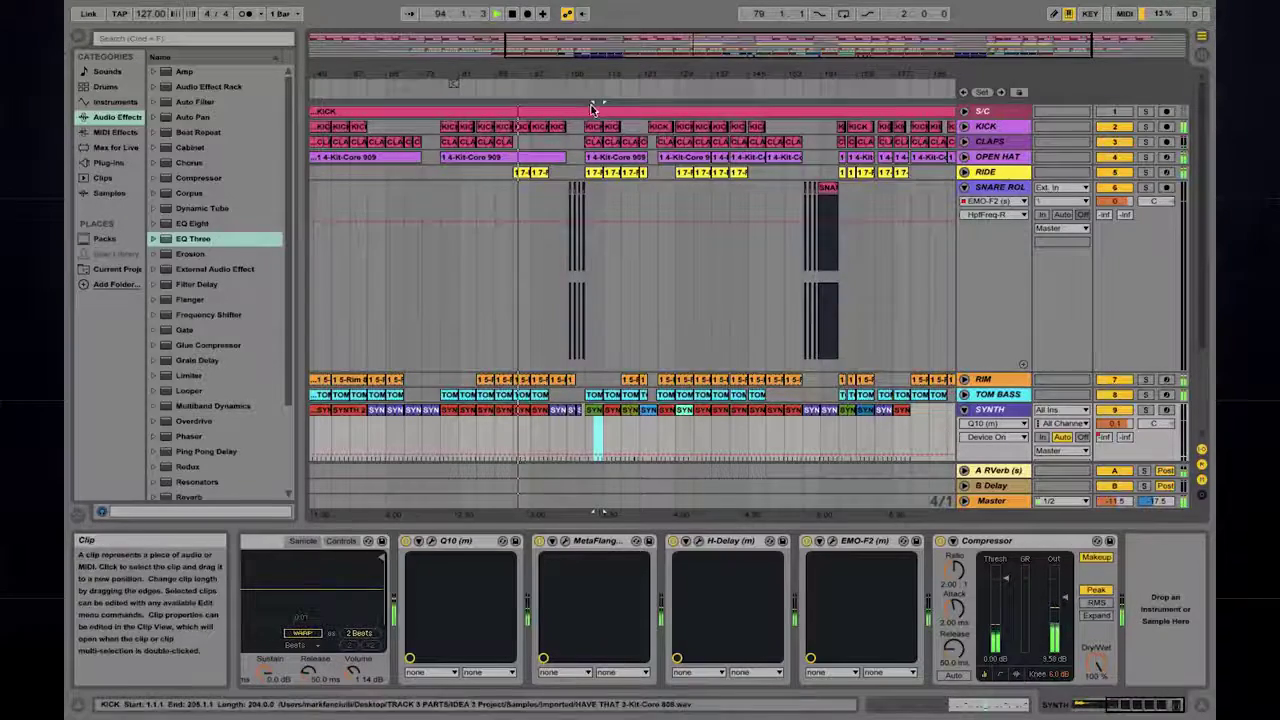
pyautogui.moveTo(760, 76); pyautogui.dragTo(843, 202)
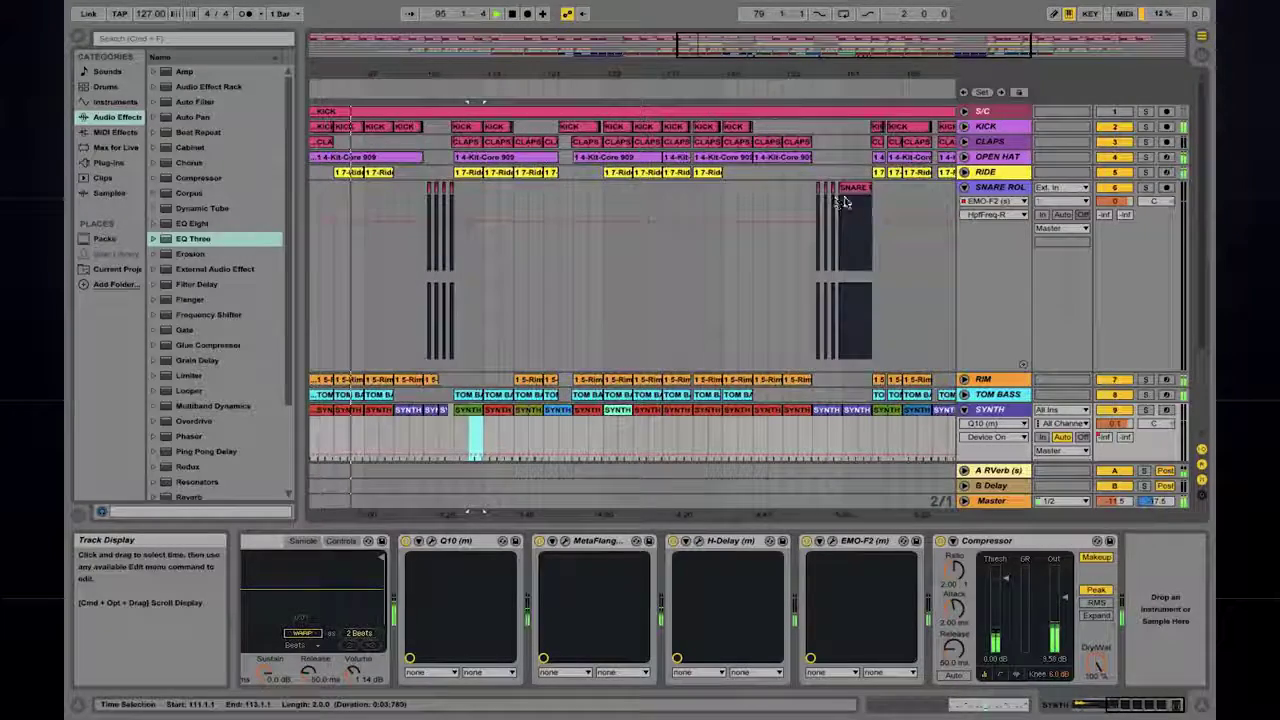
# Inspect the Q10 equalizer curve and the EMO-F2 filter on the SNARE ROLL track, closing each plug-in window.
pyautogui.click(1010, 199)
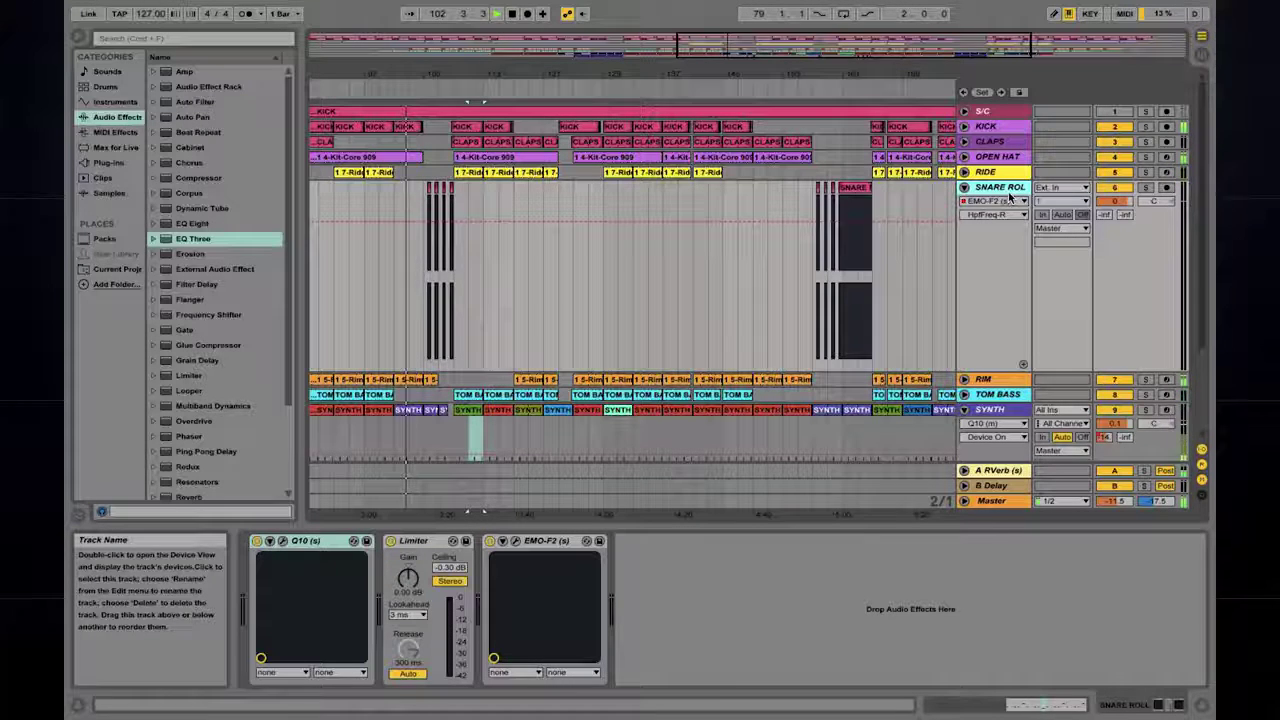
pyautogui.click(283, 542)
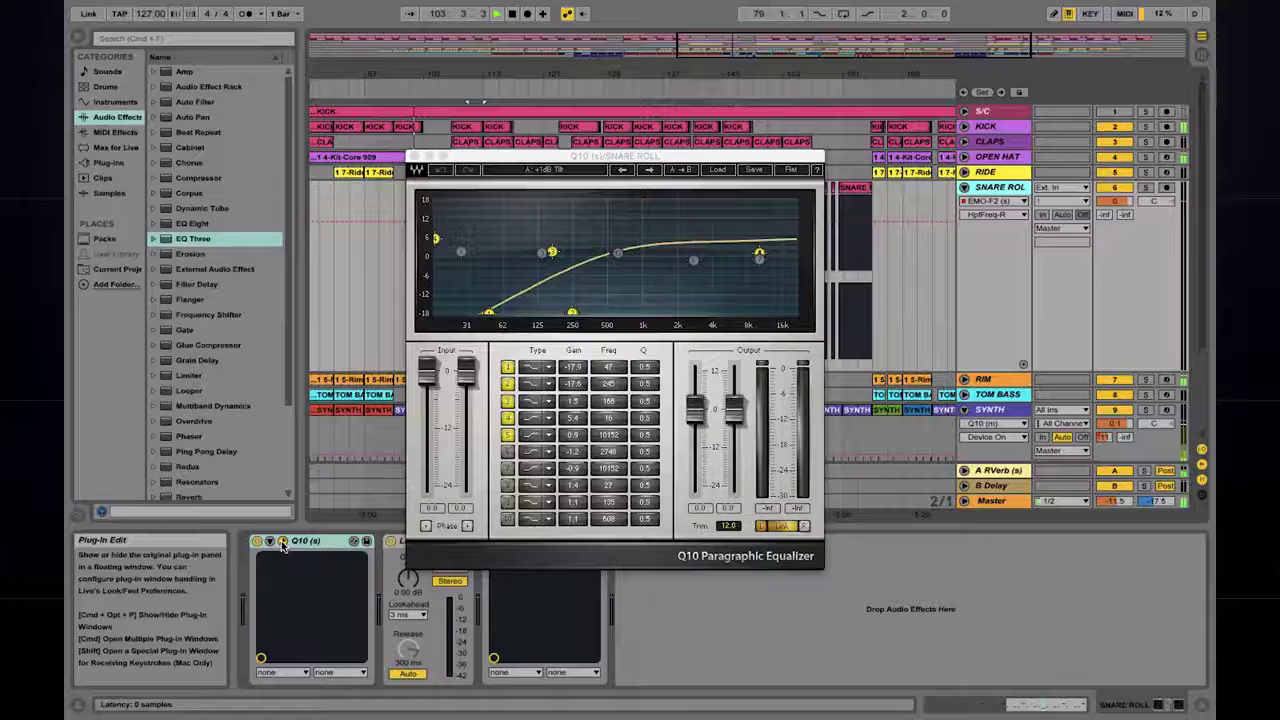
pyautogui.click(418, 160)
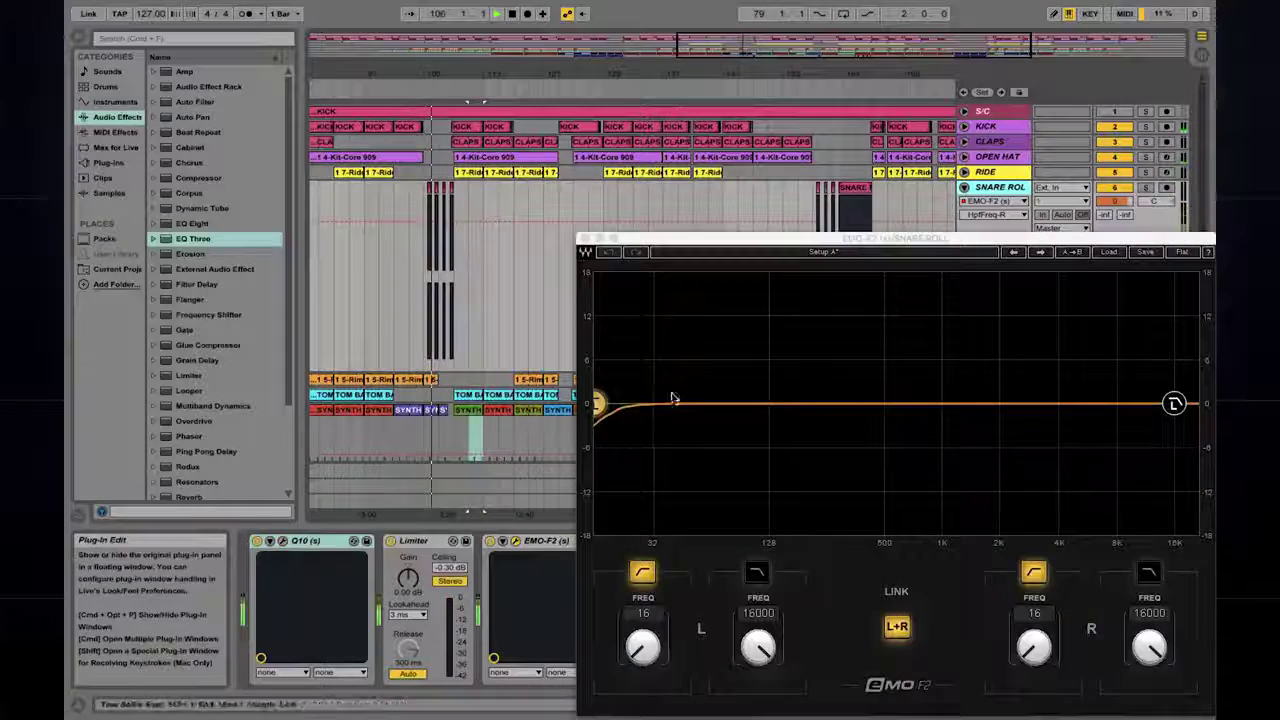
pyautogui.click(516, 541)
pyautogui.click(585, 238)
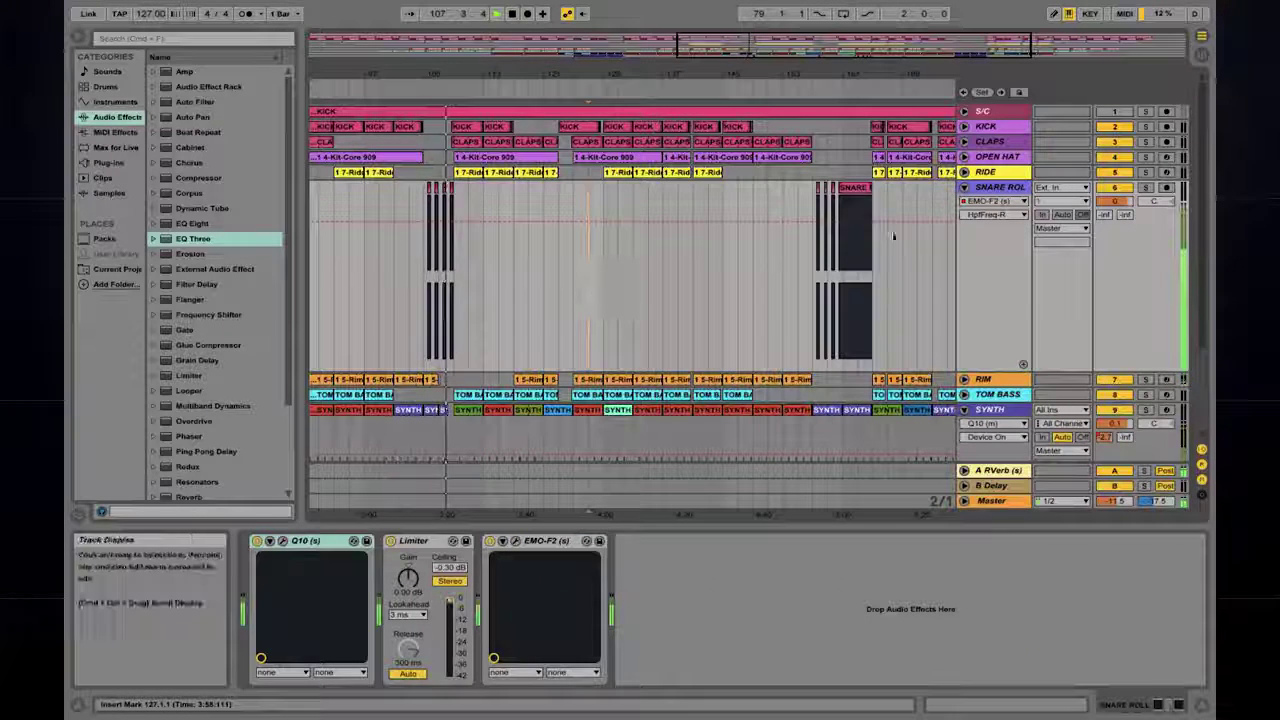
# Display the EMO-F2 HpfFreq-L automation on the SNARE ROLL track.
pyautogui.click(1000, 215)
pyautogui.click(993, 264)
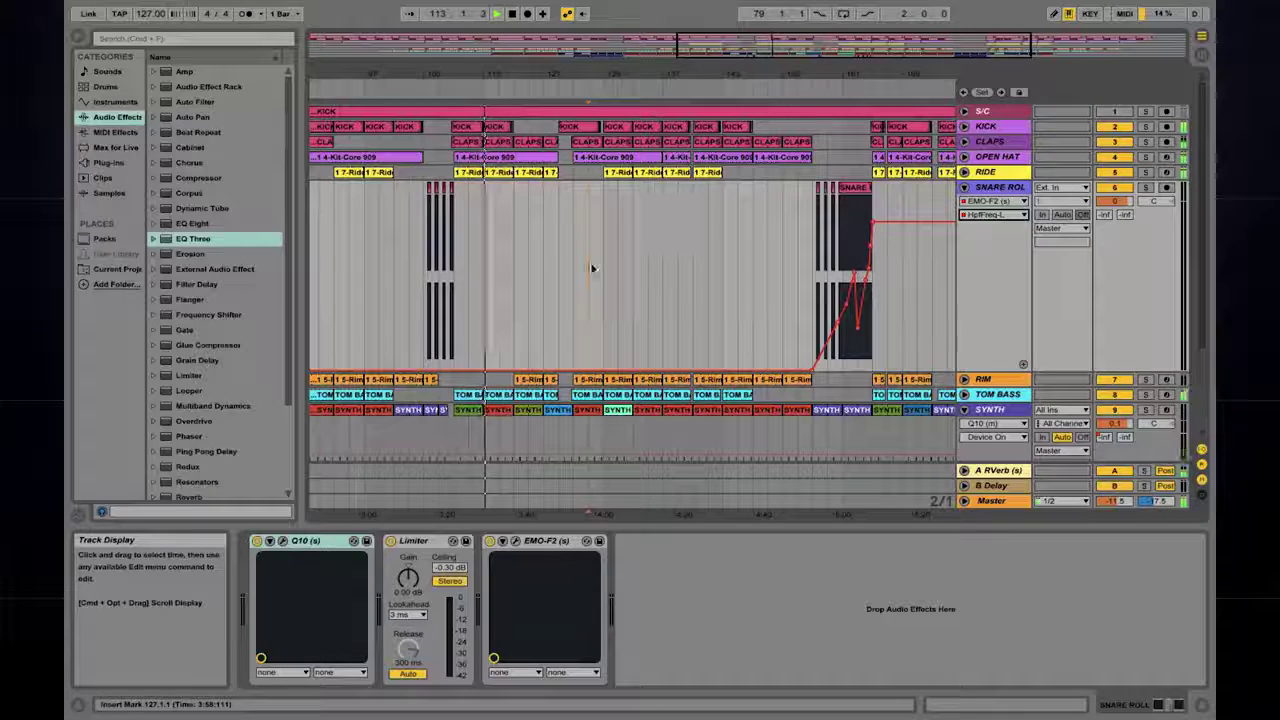
# Examine the short gaps between the drum and bass clips around bars 137 to 145, along with the SYNTH notes.
pyautogui.scroll(-4, 650, 285)
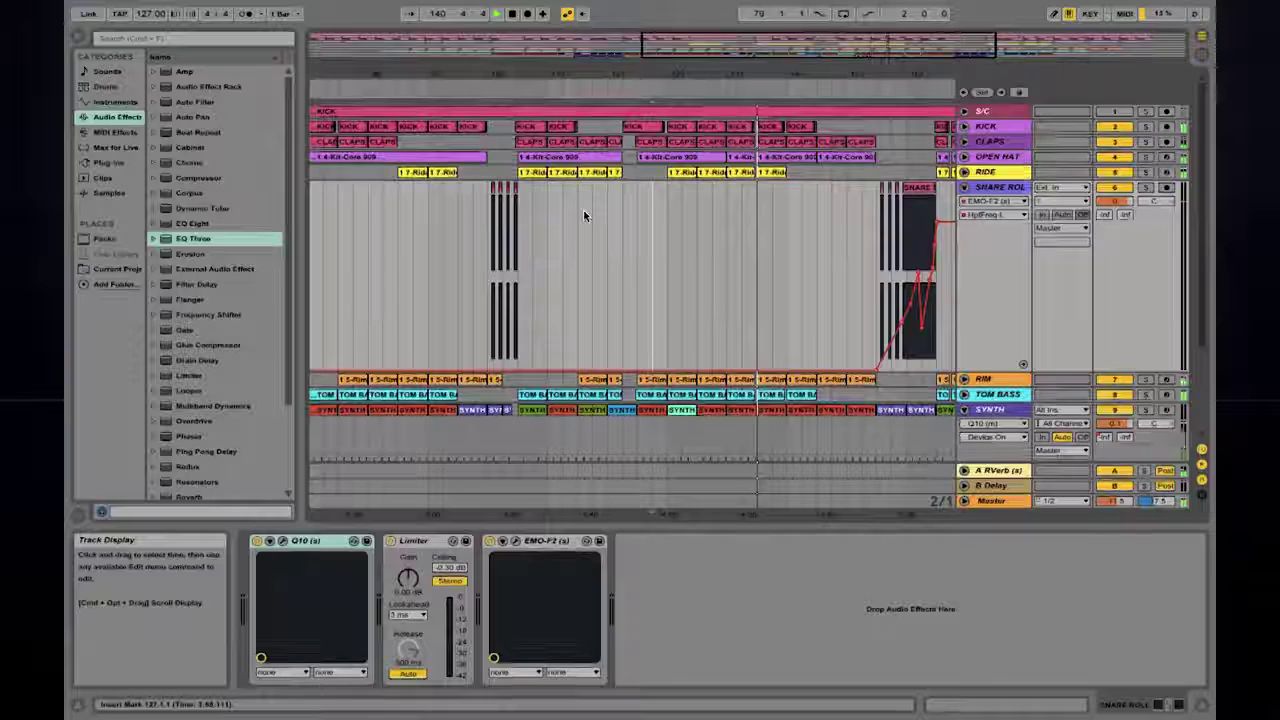
pyautogui.hscroll(5, 583, 215)
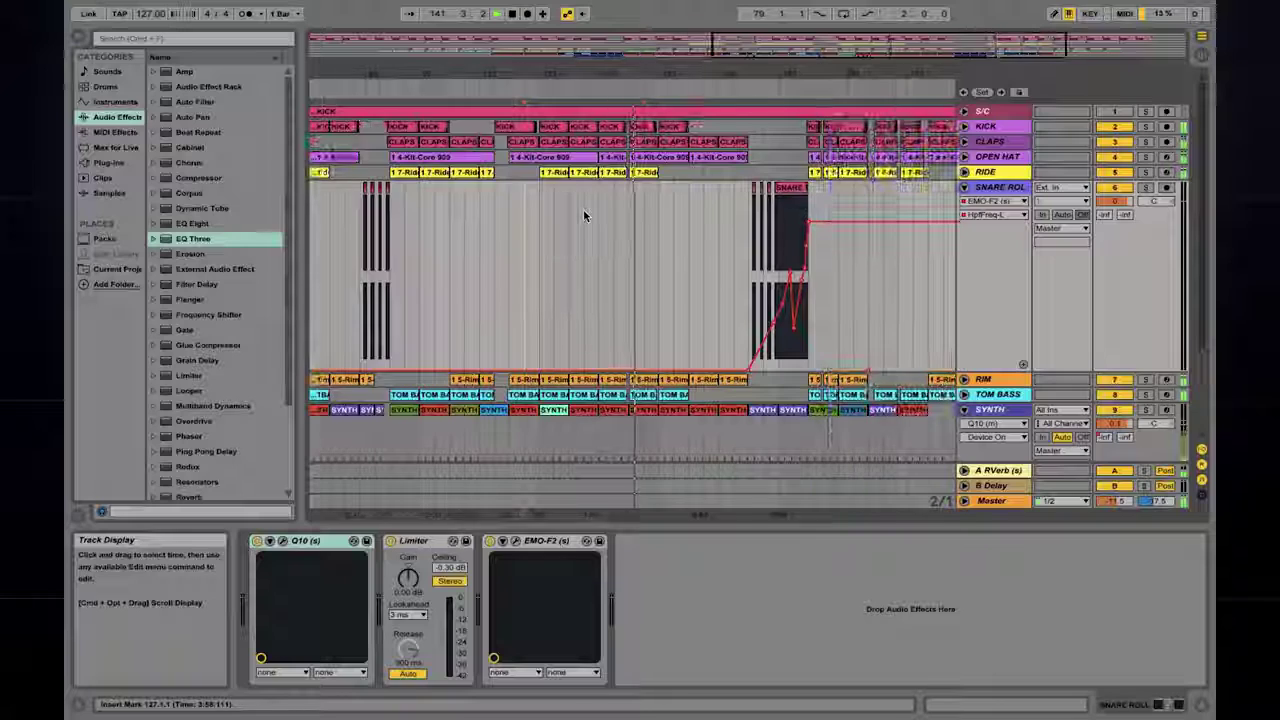
pyautogui.moveTo(641, 78); pyautogui.dragTo(585, 227)
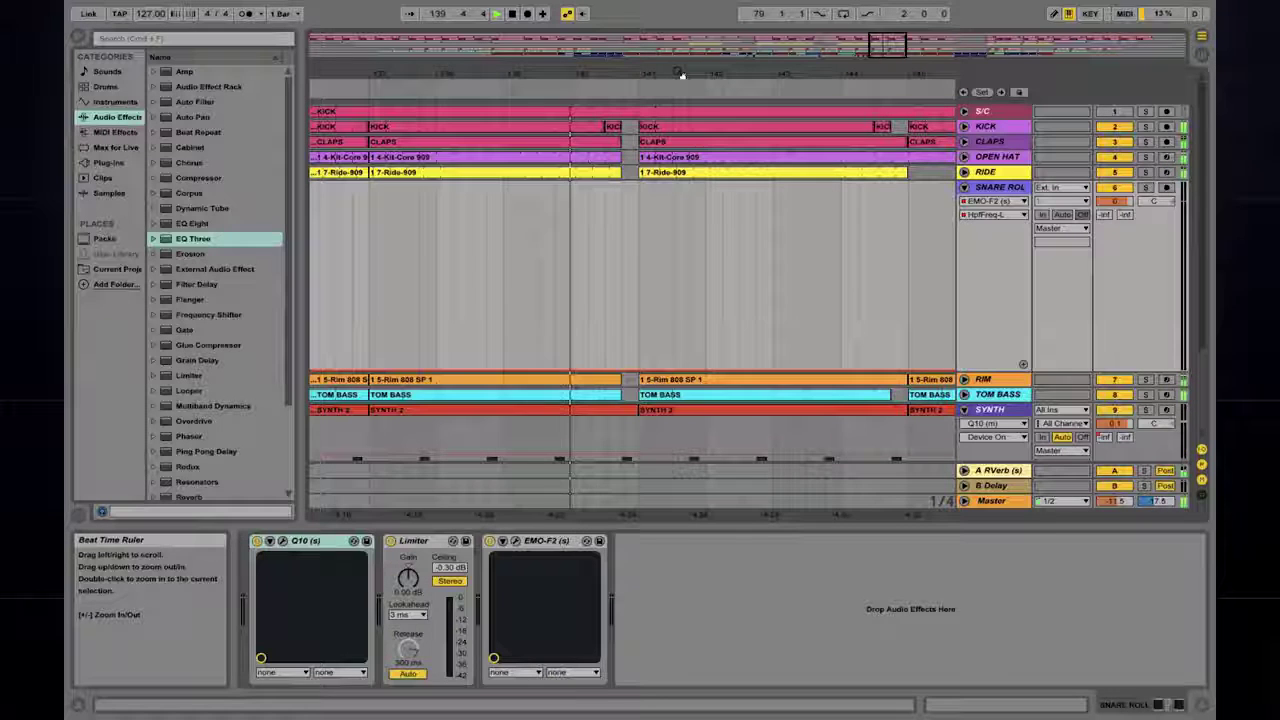
pyautogui.scroll(-3, 621, 330)
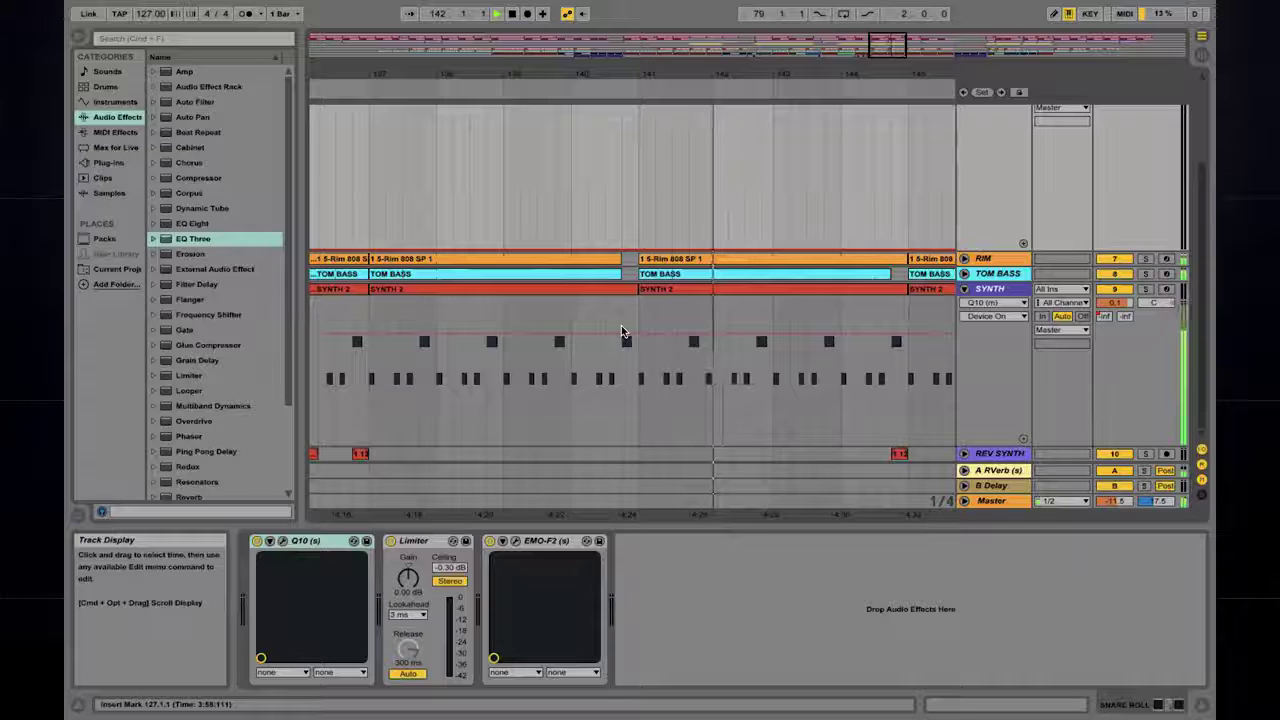
pyautogui.scroll(3, 621, 328)
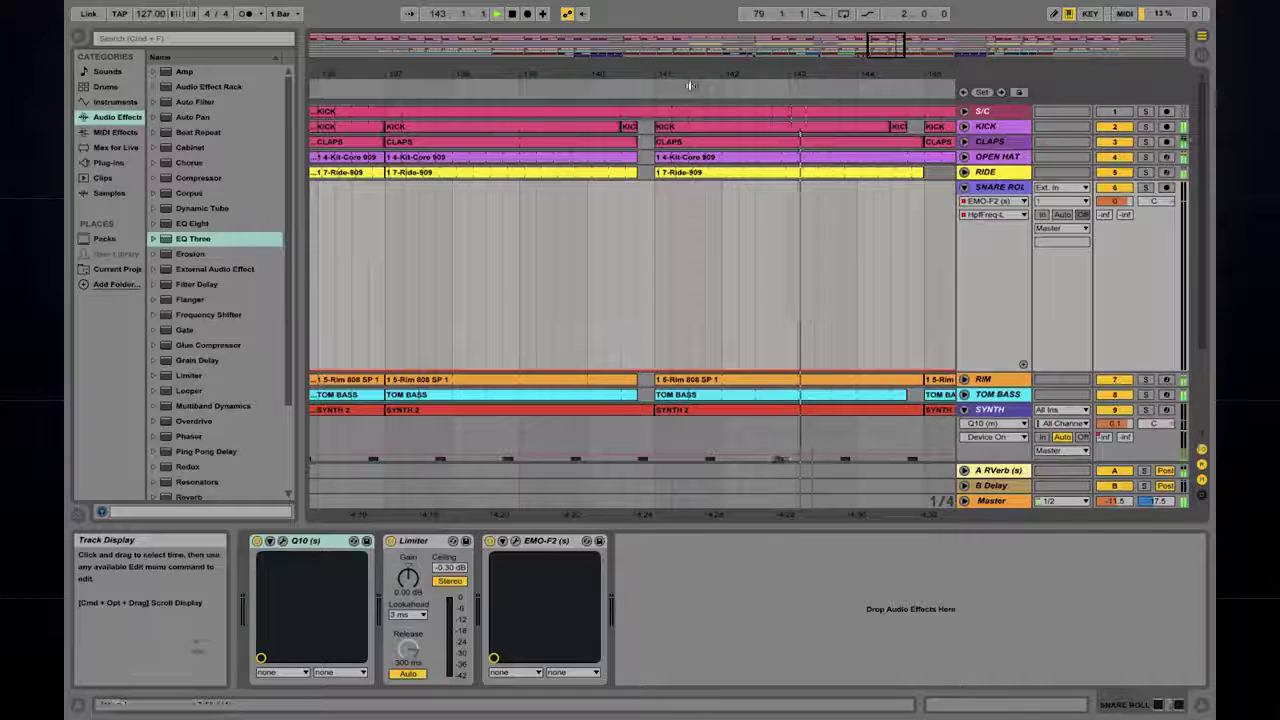
pyautogui.moveTo(695, 77); pyautogui.dragTo(560, 75)
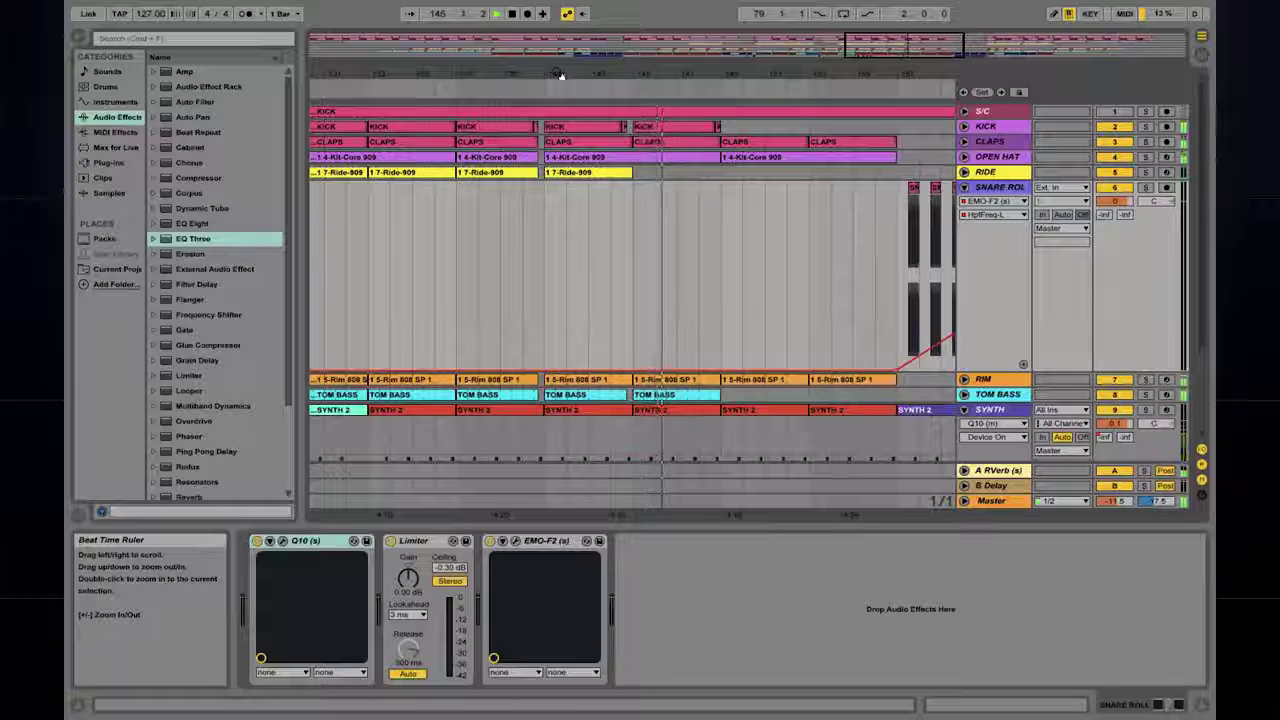
pyautogui.moveTo(560, 75)
pyautogui.mouseDown()
pyautogui.moveTo(574, 112)
pyautogui.moveTo(574, 60)
pyautogui.mouseUp()
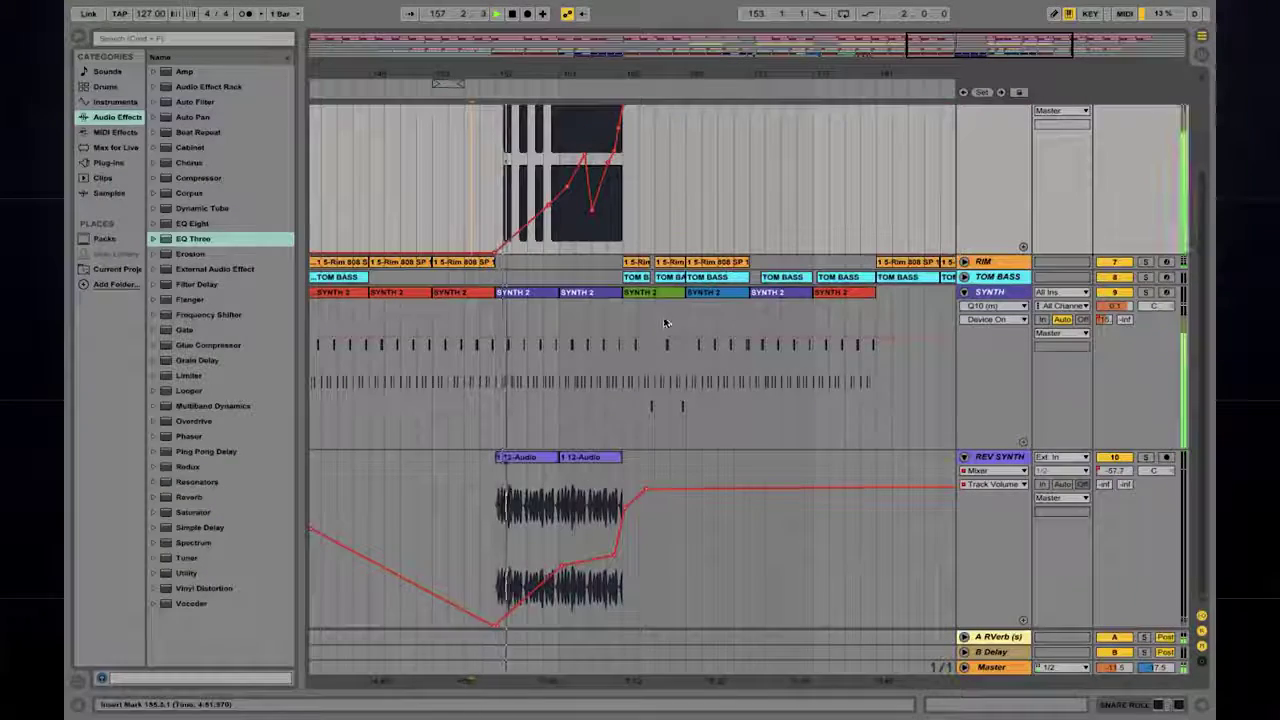
# Move the two-bar loop to start at bar 173 and place the insert marker on the SNARE ROLL track after the roll.
pyautogui.scroll(4, 663, 322)
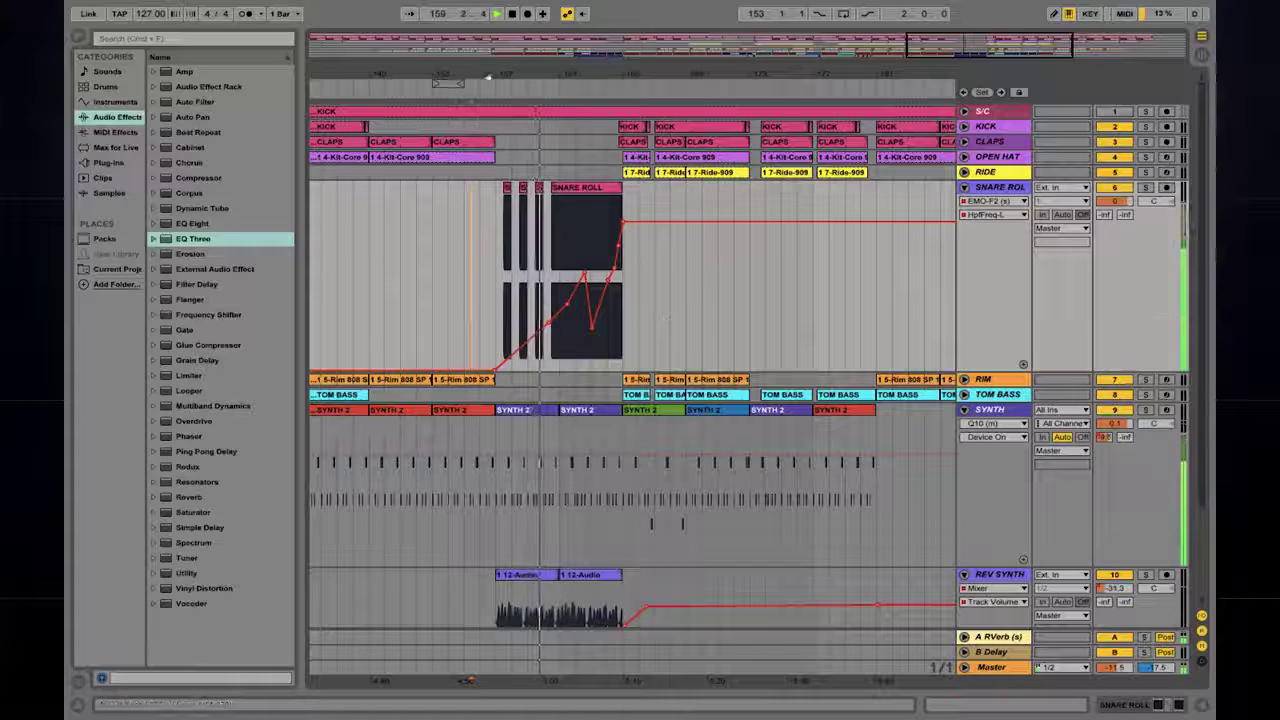
pyautogui.click(752, 280)
pyautogui.click(655, 285)
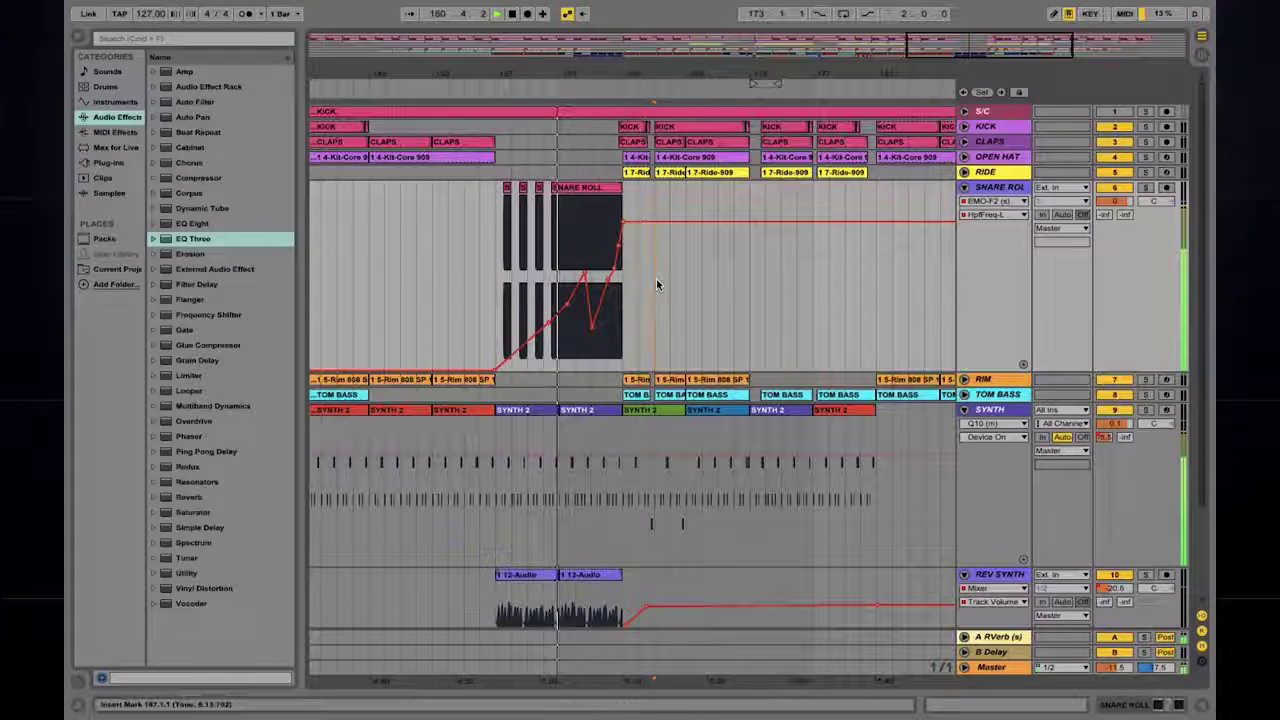
# Show the devices again, check the SNARE ROLL's EMO-F2 high-pass sweep, and enable the two-bar loop at bar 174.
pyautogui.press('super+alt+l')
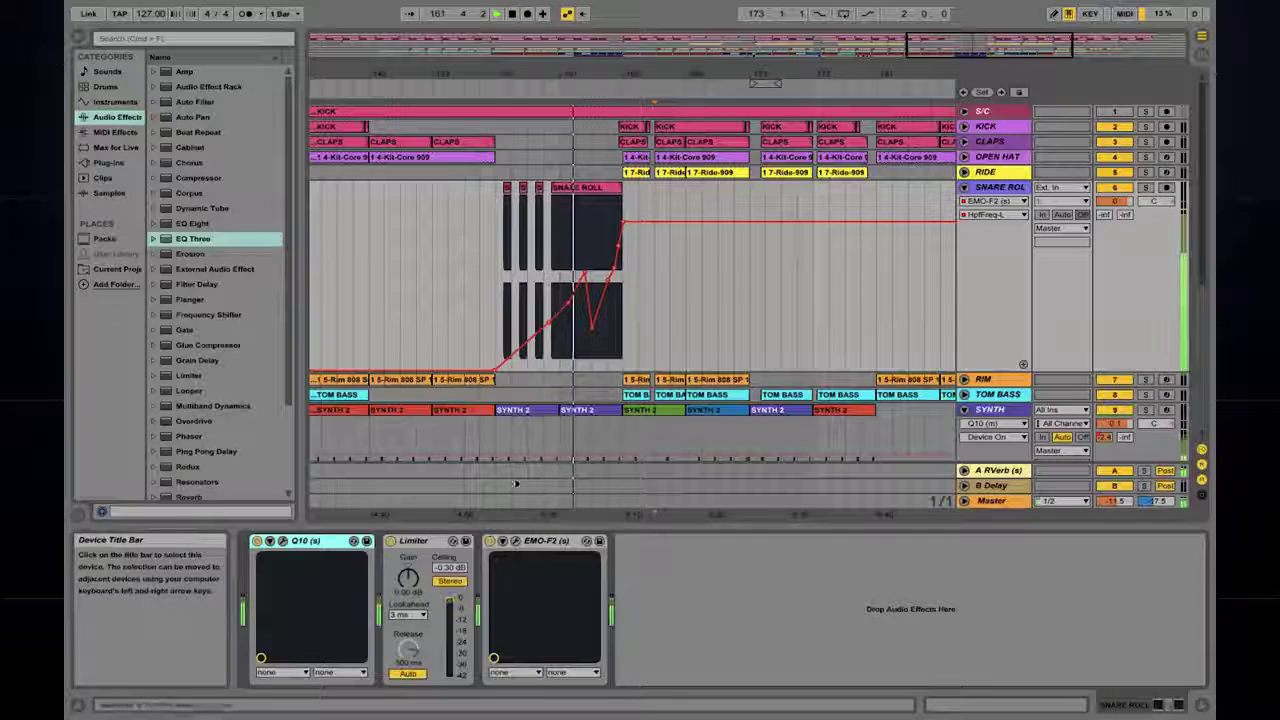
pyautogui.click(513, 541)
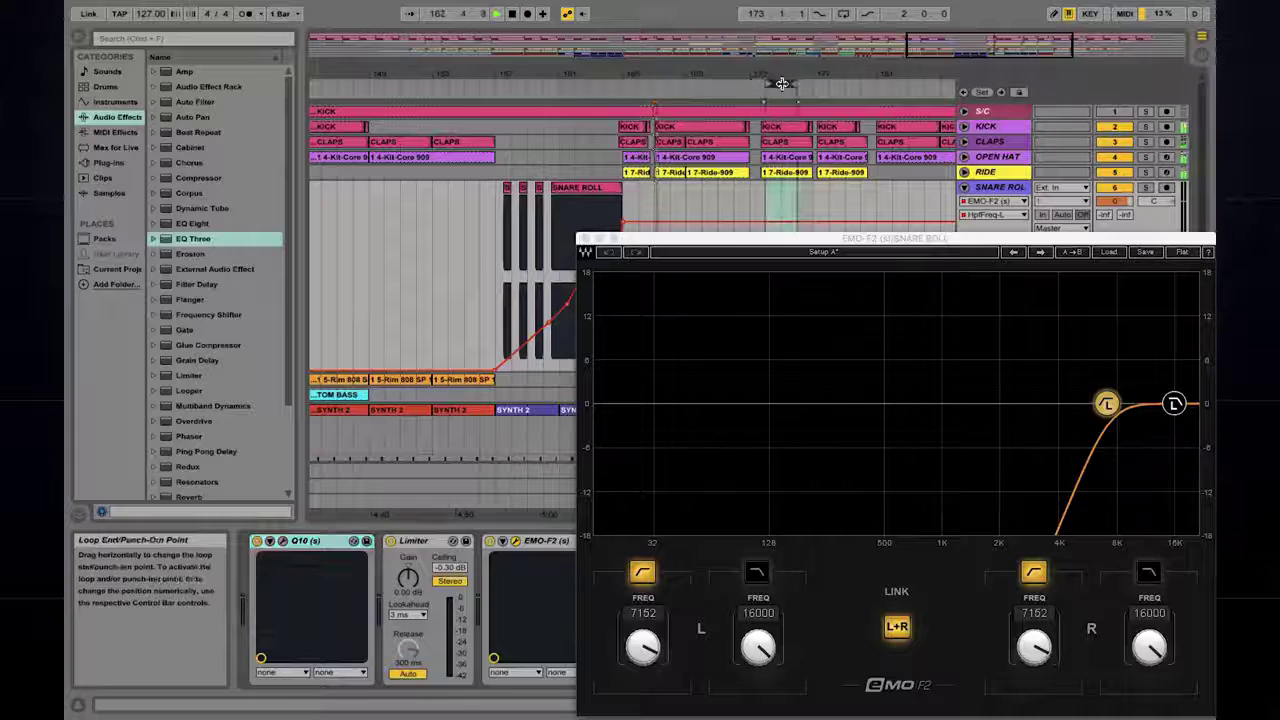
pyautogui.click(584, 240)
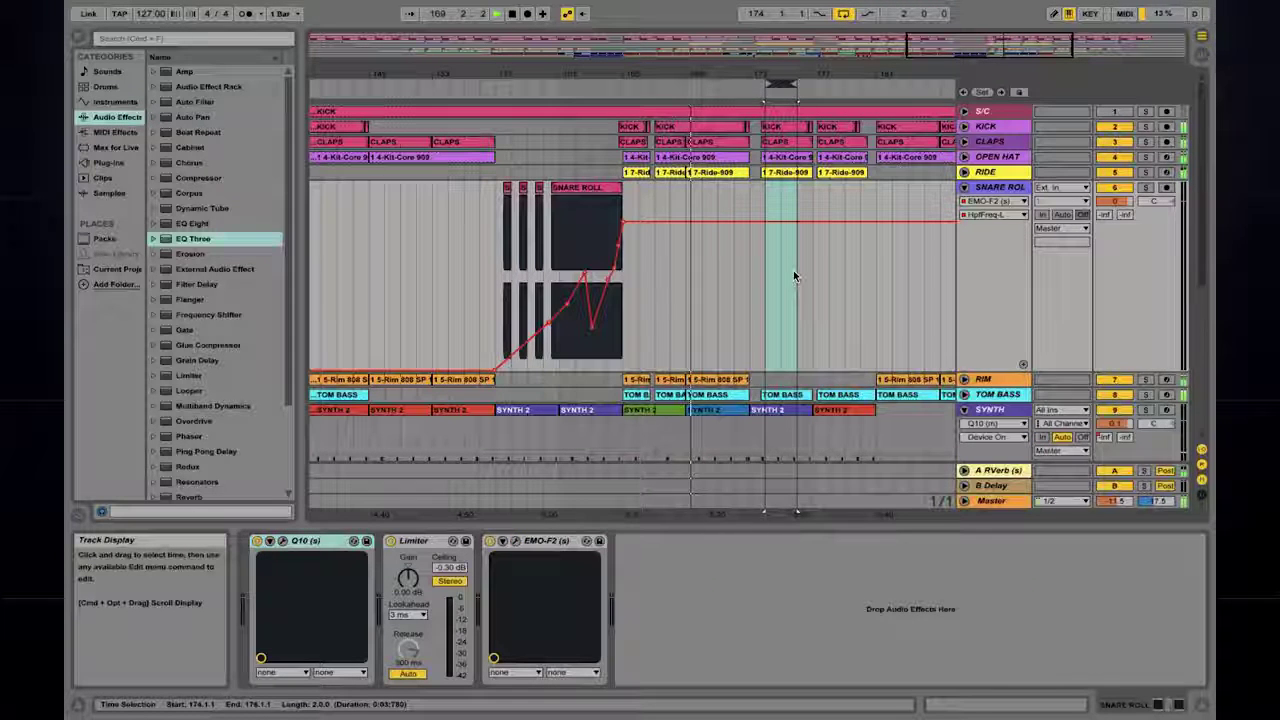